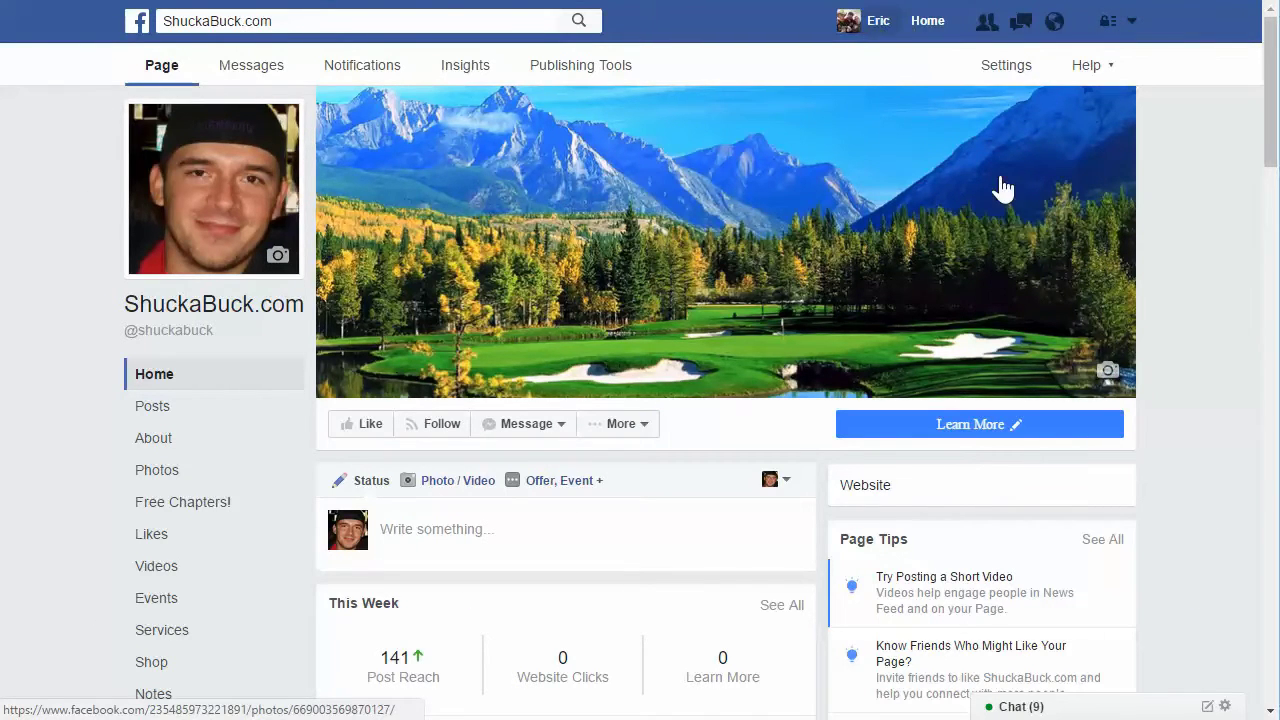
- Go to the Facebook home feed and open the form for creating a new page
{"action": "key", "text": "alt+Left"}
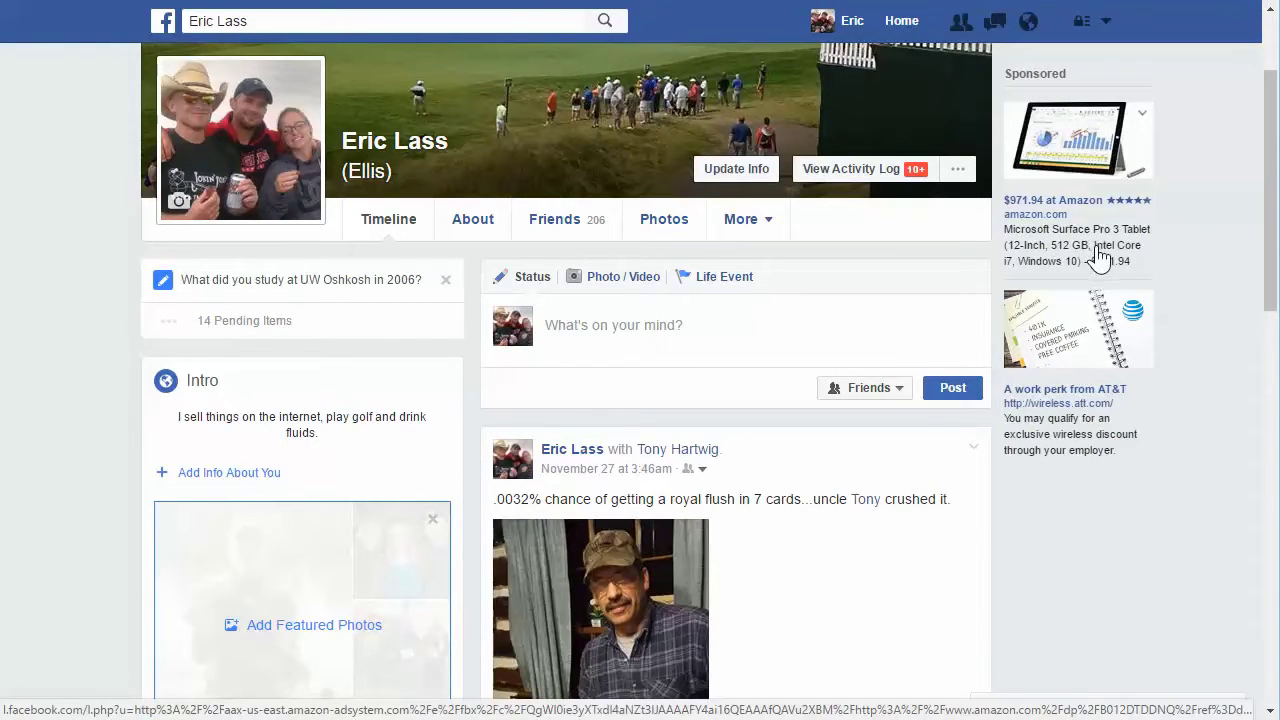
{"action": "left_click", "coordinate": [163, 21]}
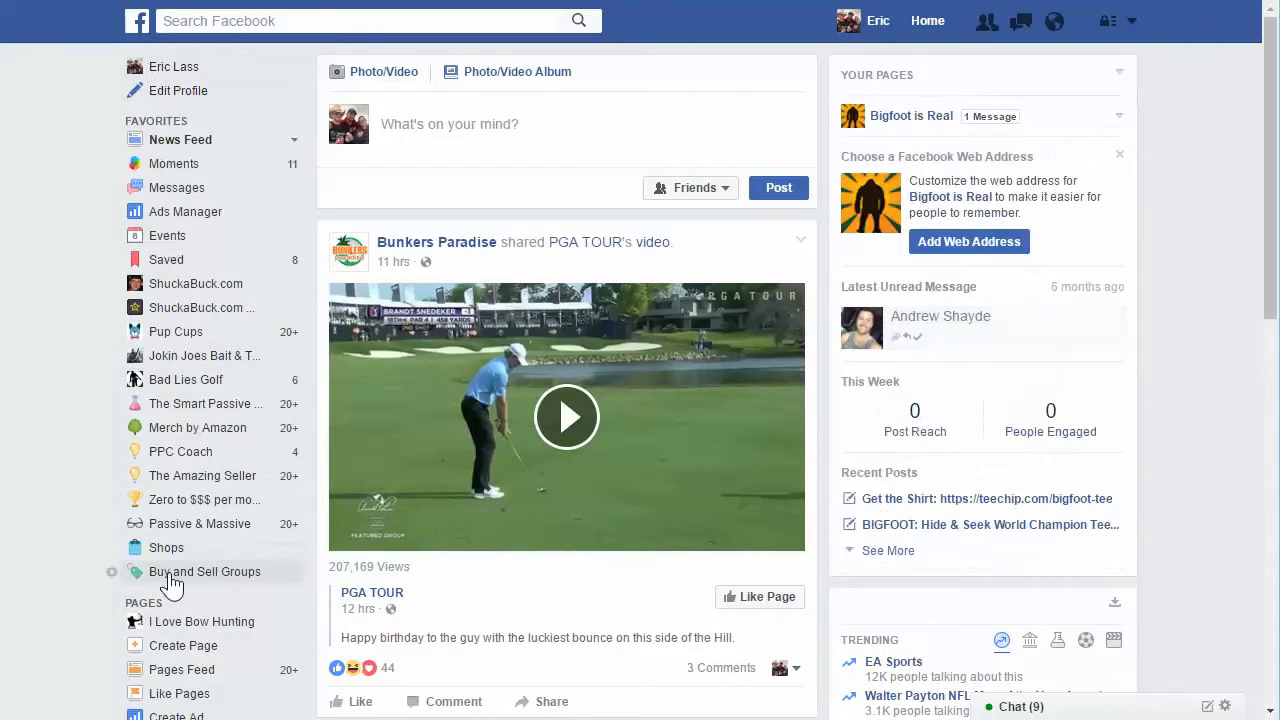
{"action": "scroll", "coordinate": [105, 300], "scroll_direction": "down", "scroll_amount": 3}
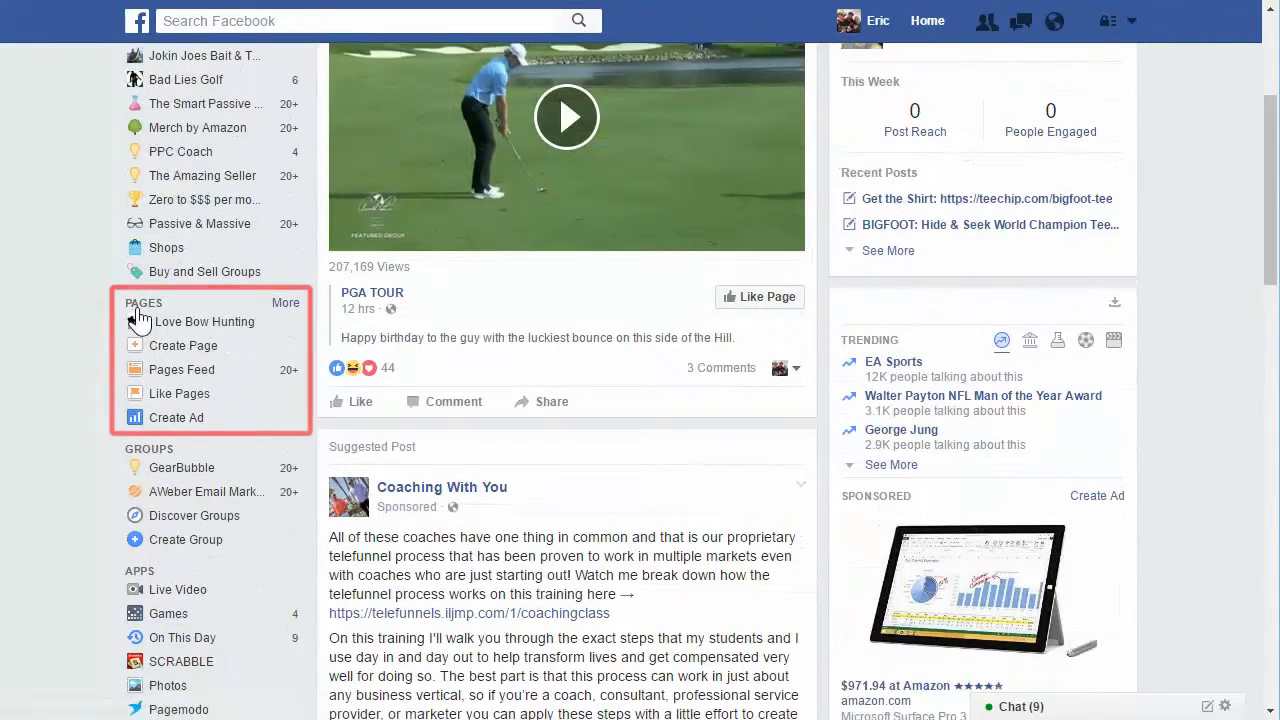
{"action": "left_click", "coordinate": [205, 355]}
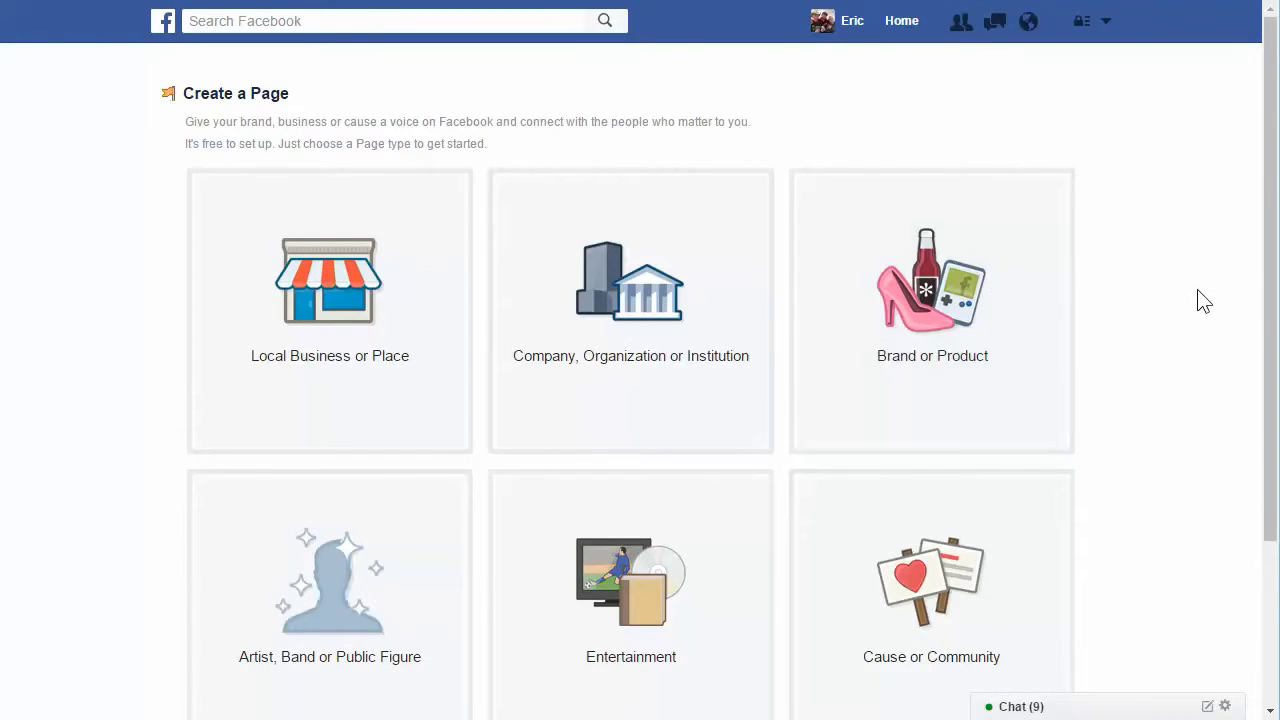
- Choose Brand or Product as the page type and set its category to Clothing (Brand), leaving the name blank
{"action": "scroll", "coordinate": [1203, 302], "scroll_direction": "down", "scroll_amount": 1}
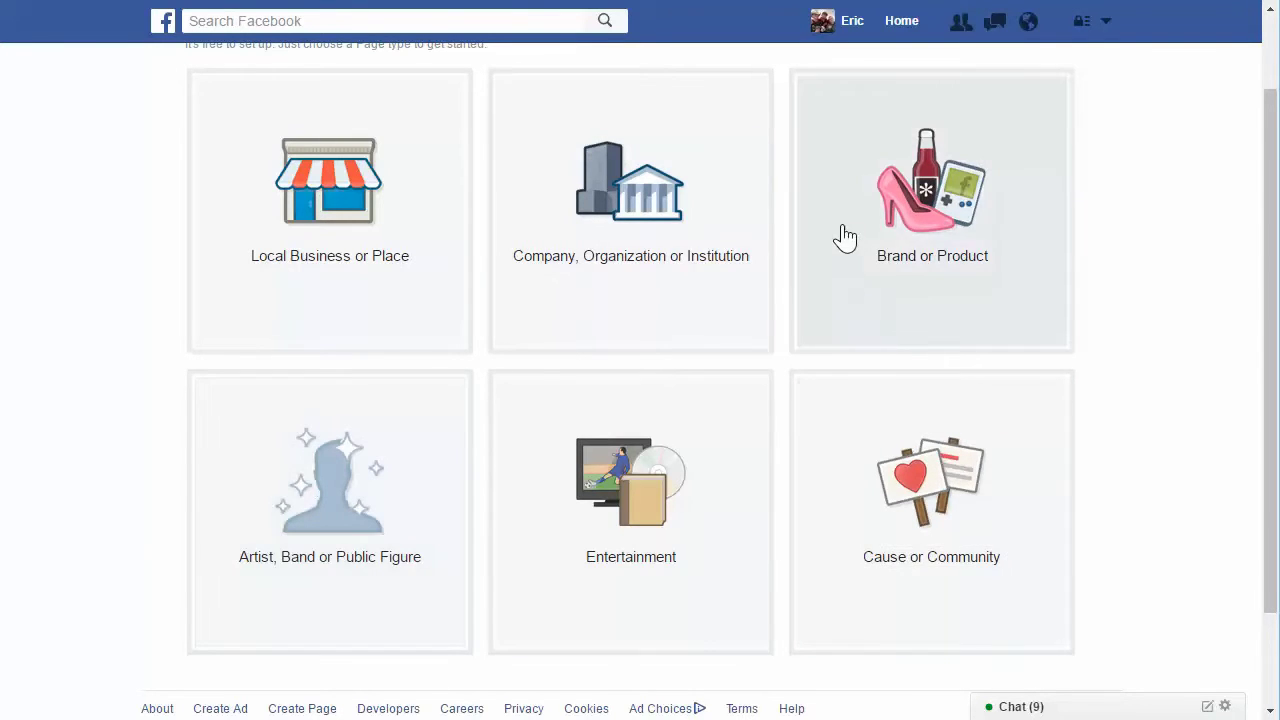
{"action": "left_click", "coordinate": [945, 230]}
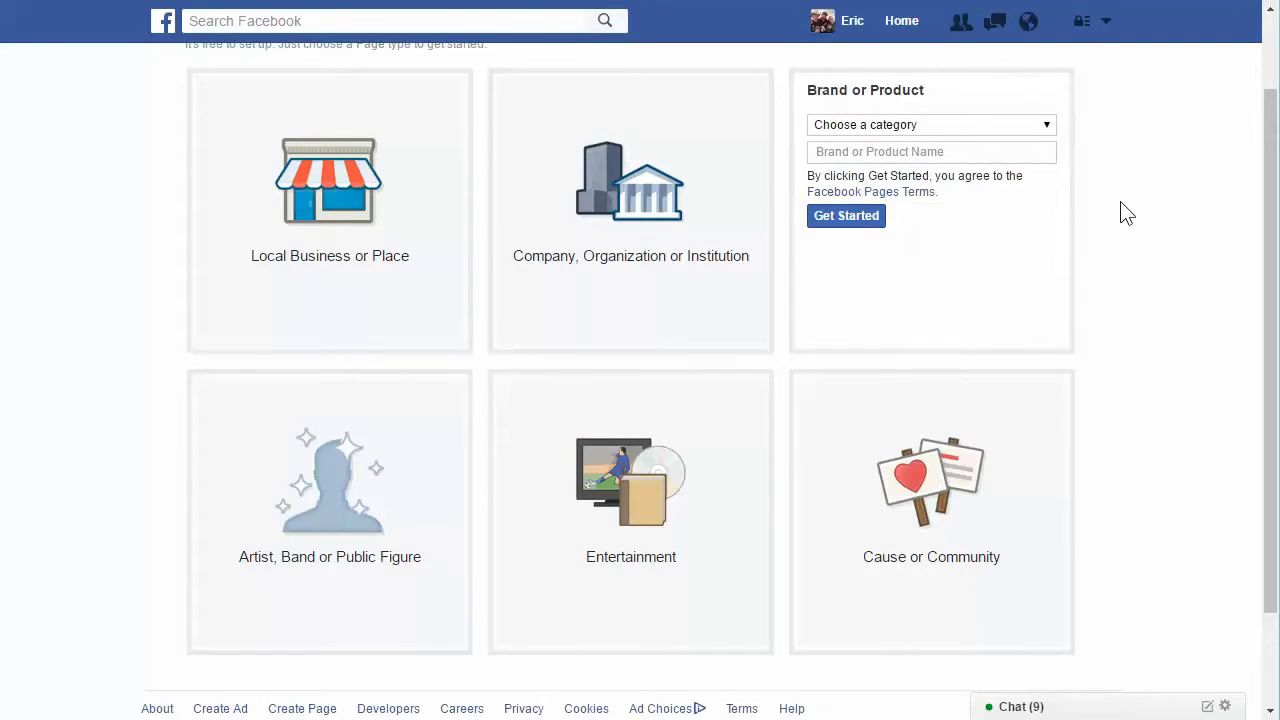
{"action": "left_click", "coordinate": [1044, 132]}
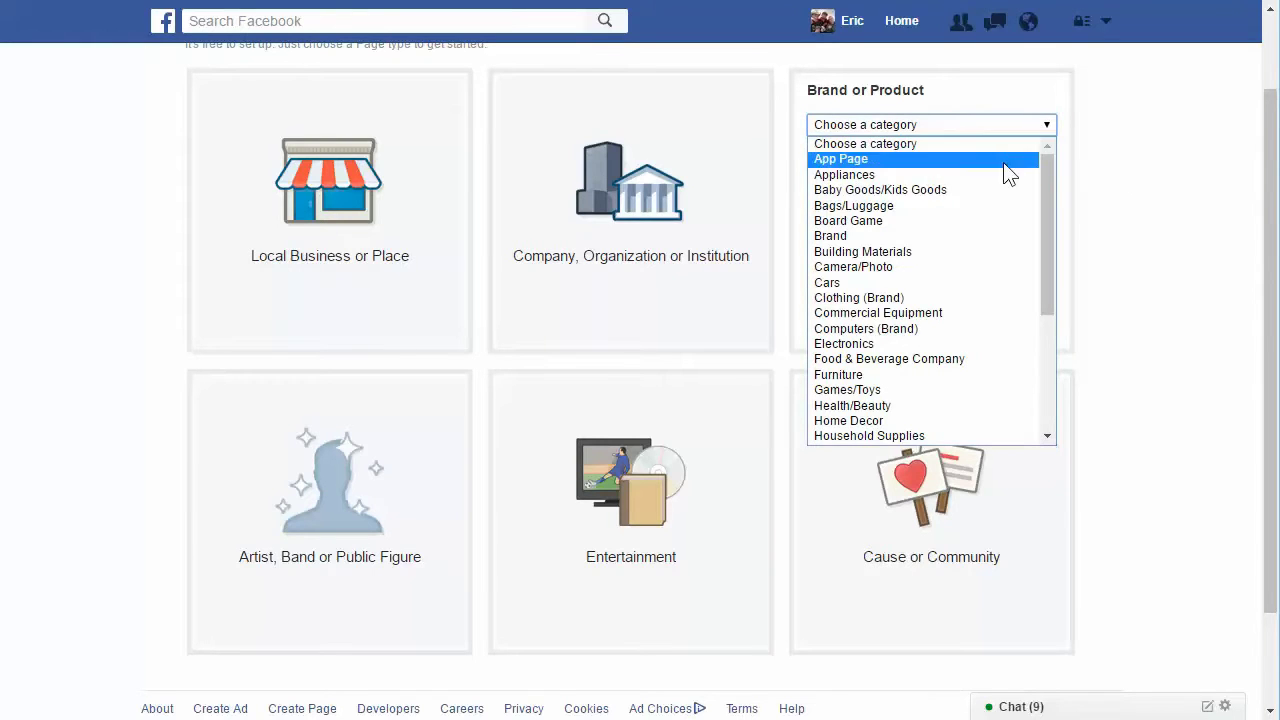
{"action": "left_click", "coordinate": [966, 299]}
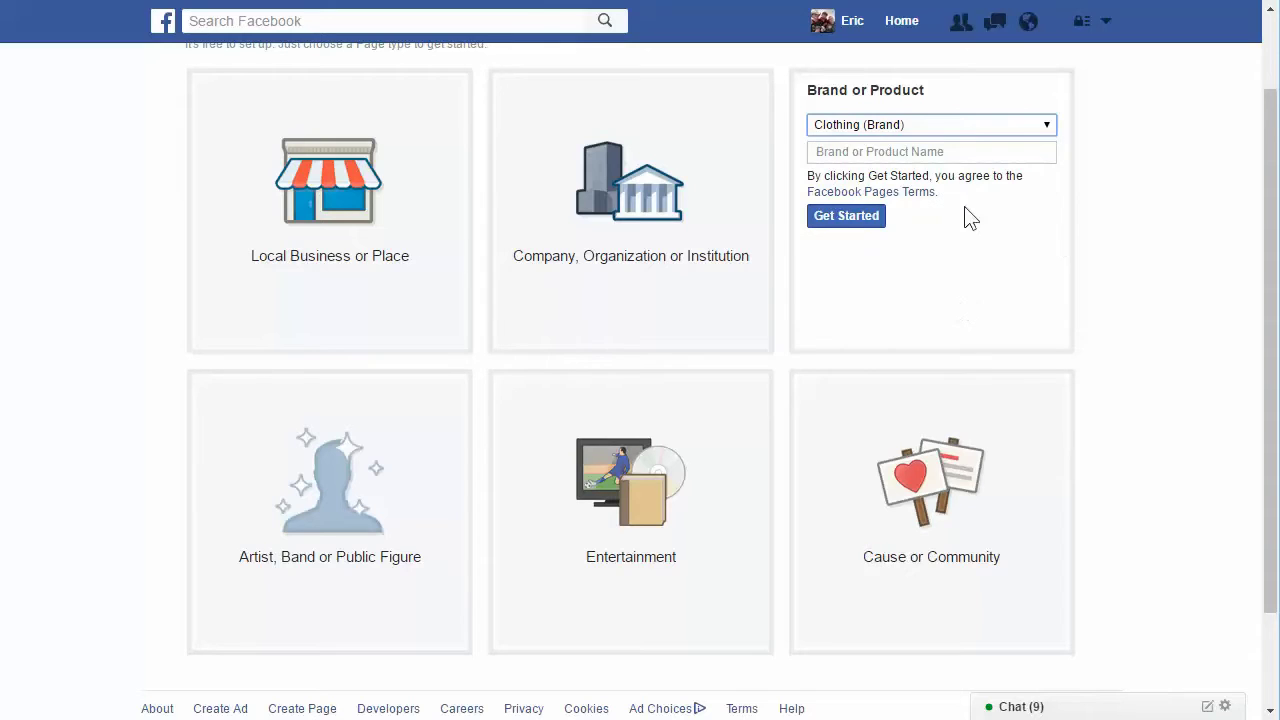
{"action": "left_click", "coordinate": [956, 155]}
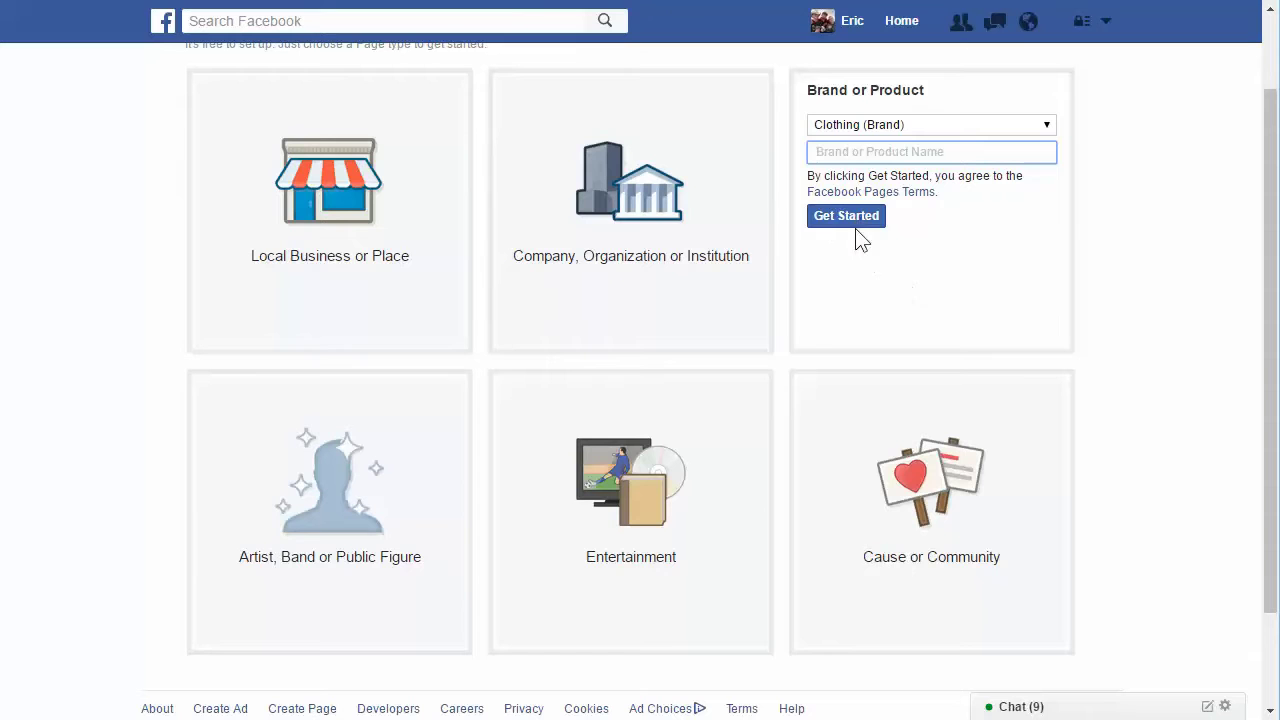
{"action": "left_click", "coordinate": [1146, 255]}
{"action": "scroll", "coordinate": [1146, 265], "scroll_direction": "up", "scroll_amount": 2}
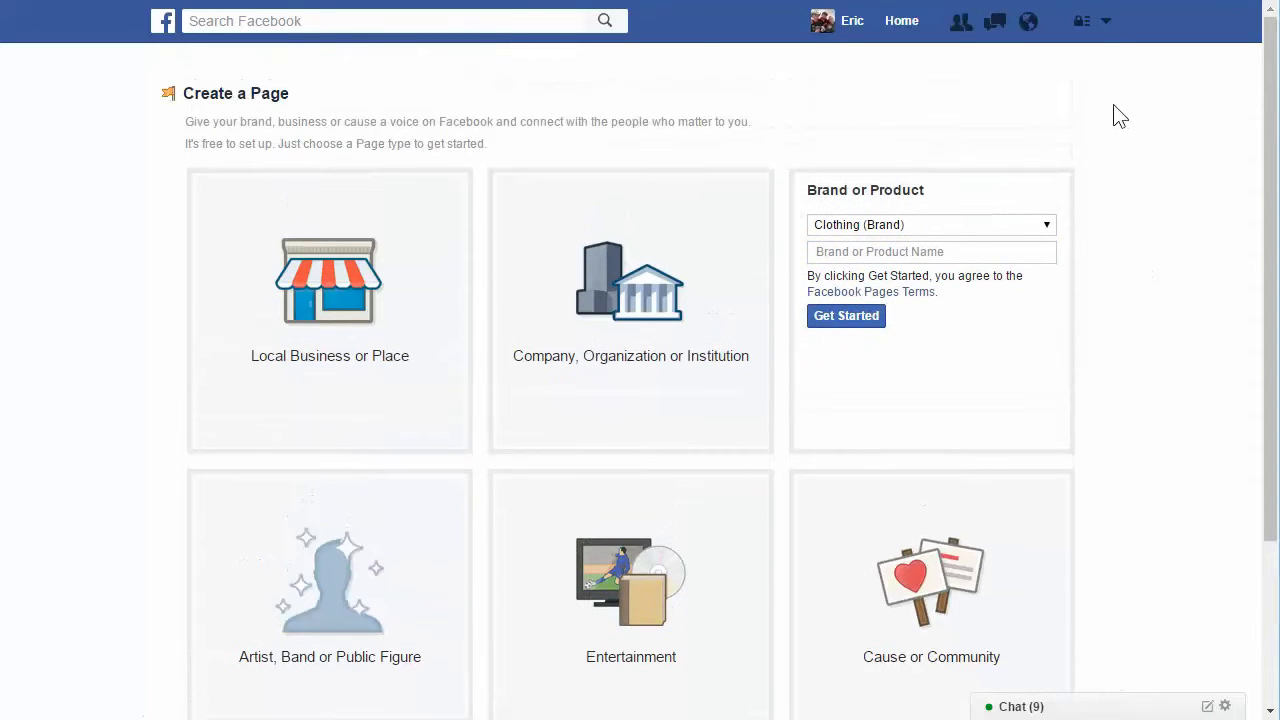
- Open the existing ShuckaBuck.com page and look over its profile picture, cover image and page sections
{"action": "left_click", "coordinate": [1106, 22]}
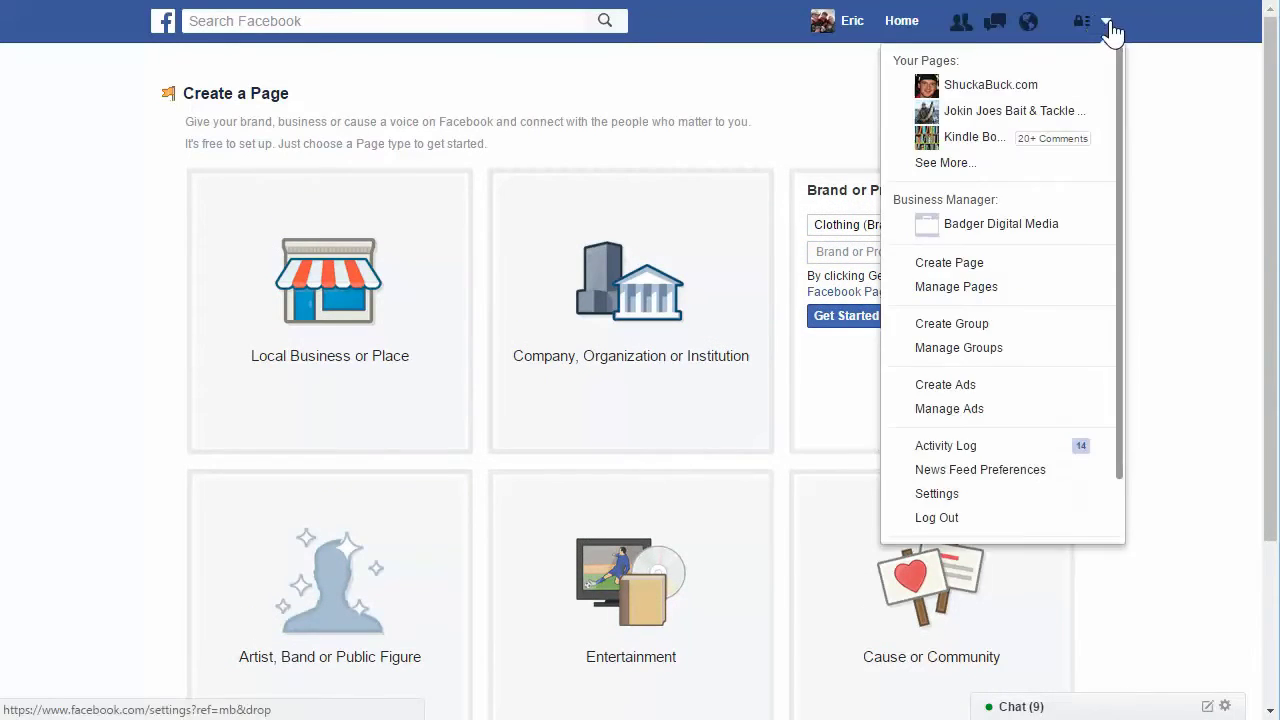
{"action": "left_click", "coordinate": [990, 88]}
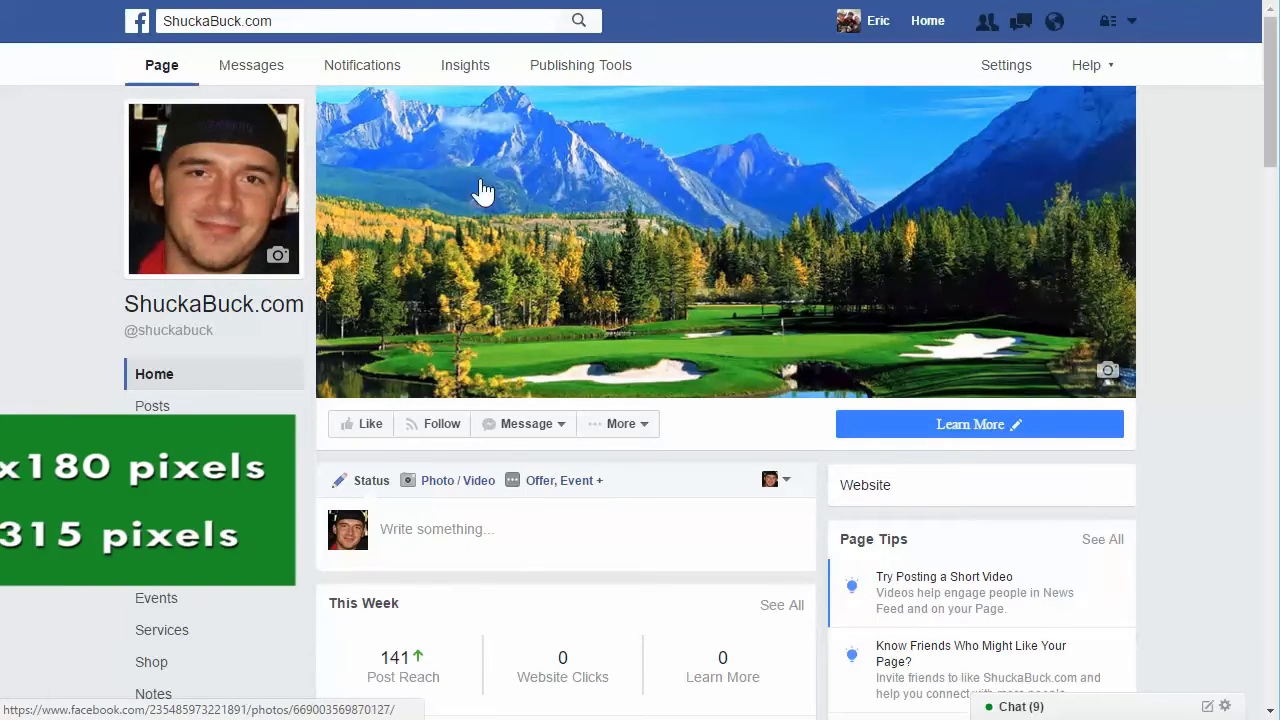
{"action": "scroll", "coordinate": [577, 245], "scroll_direction": "down", "scroll_amount": 1}
{"action": "scroll", "coordinate": [577, 245], "scroll_direction": "down", "scroll_amount": 1}
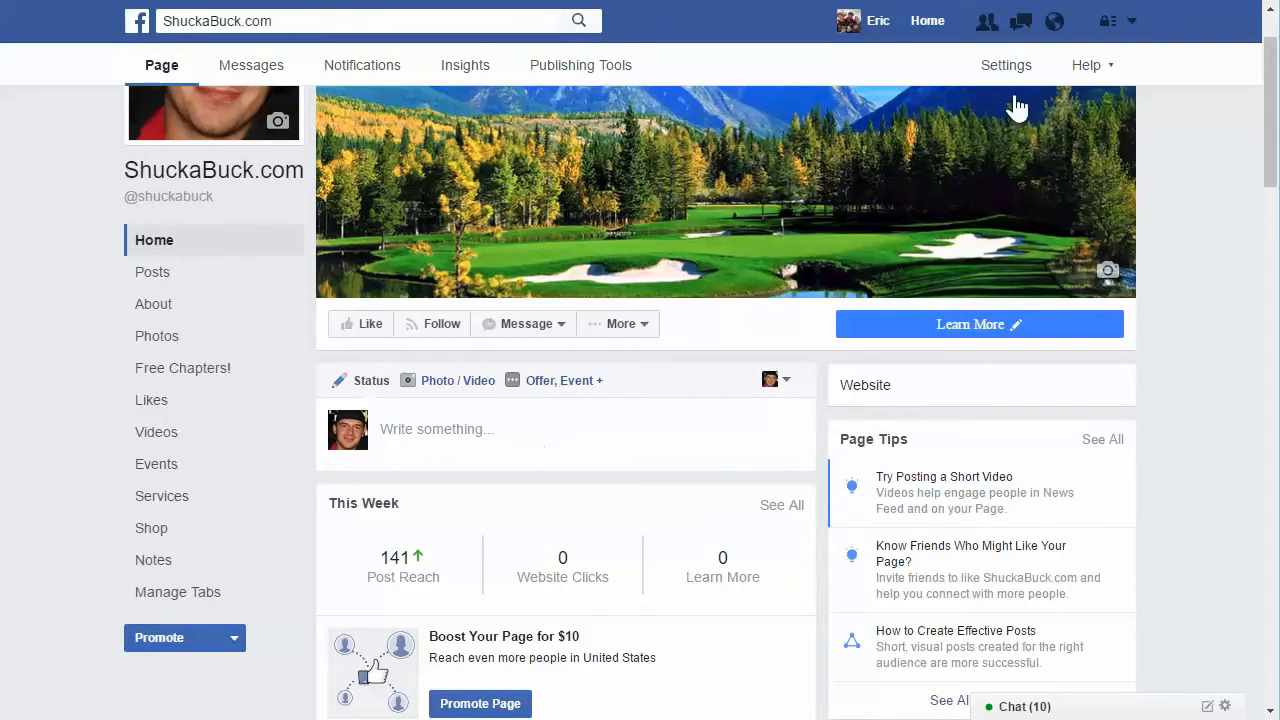
{"action": "scroll", "coordinate": [1193, 207], "scroll_direction": "up", "scroll_amount": 1}
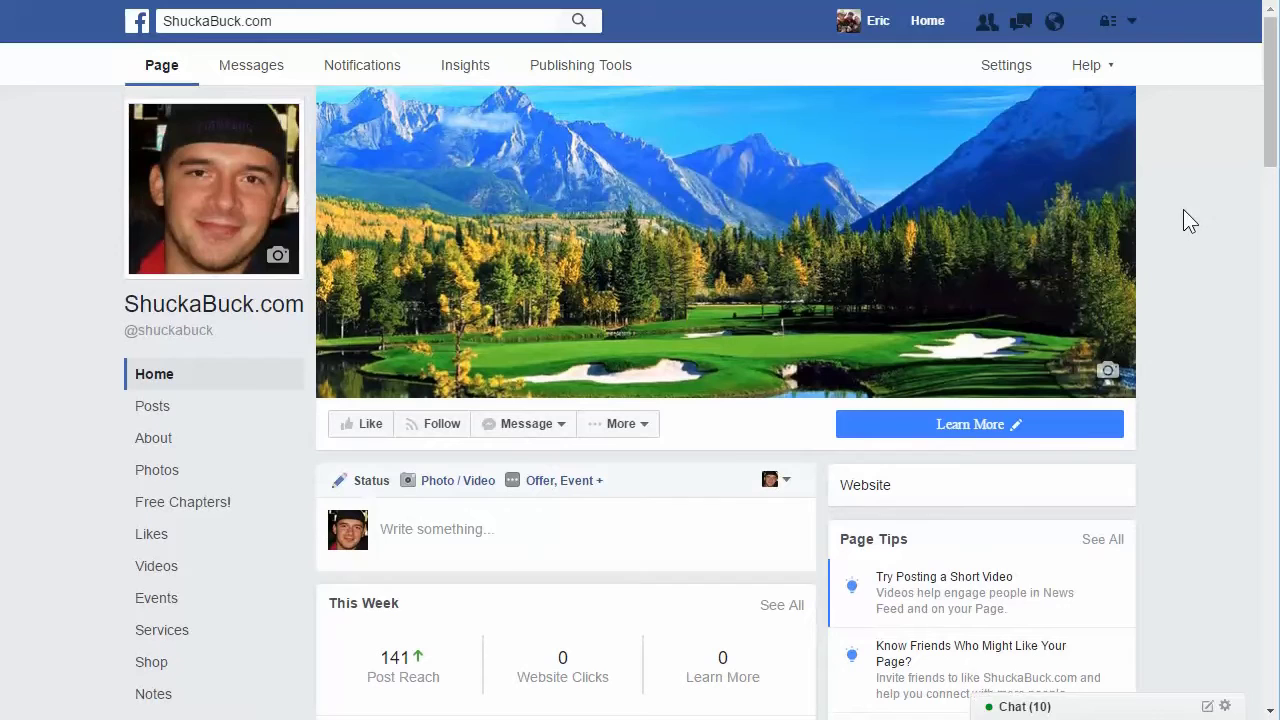
- Go to ad management, expand the full list of advertising tools and open Ads Manager
{"action": "left_click", "coordinate": [1133, 24]}
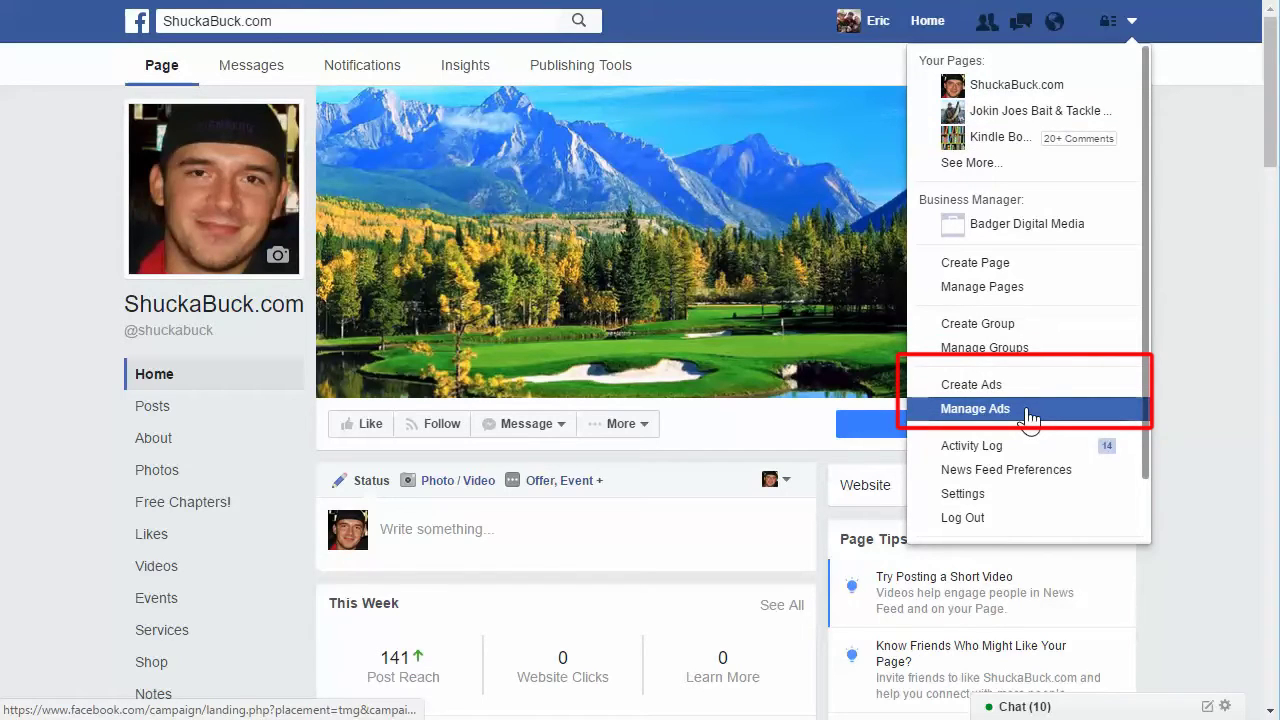
{"action": "left_click", "coordinate": [1234, 357]}
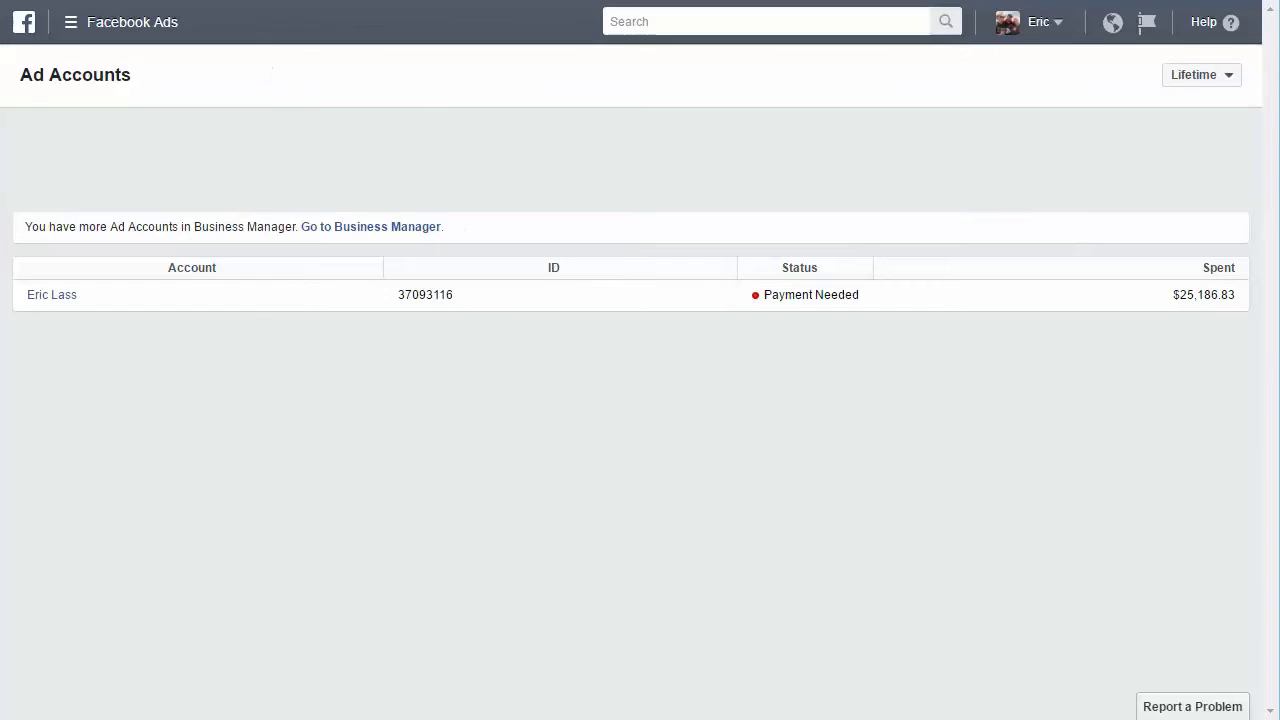
{"action": "left_click", "coordinate": [75, 30]}
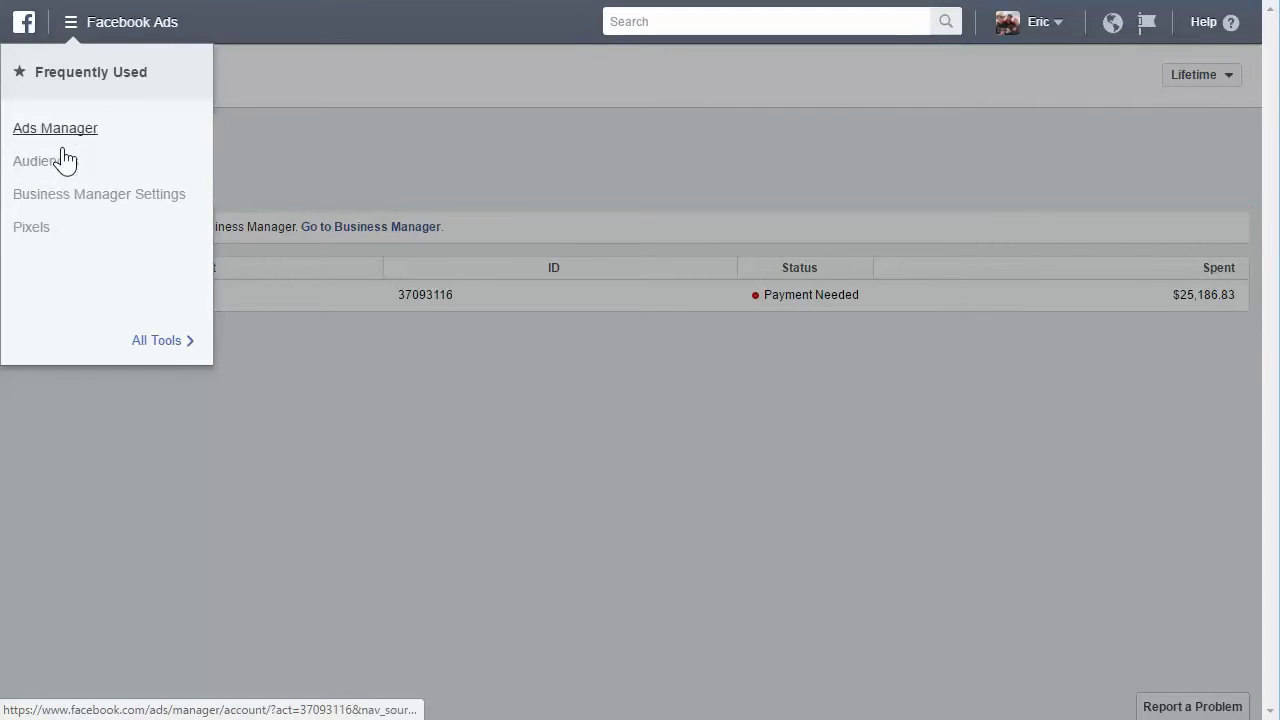
{"action": "left_click", "coordinate": [190, 345]}
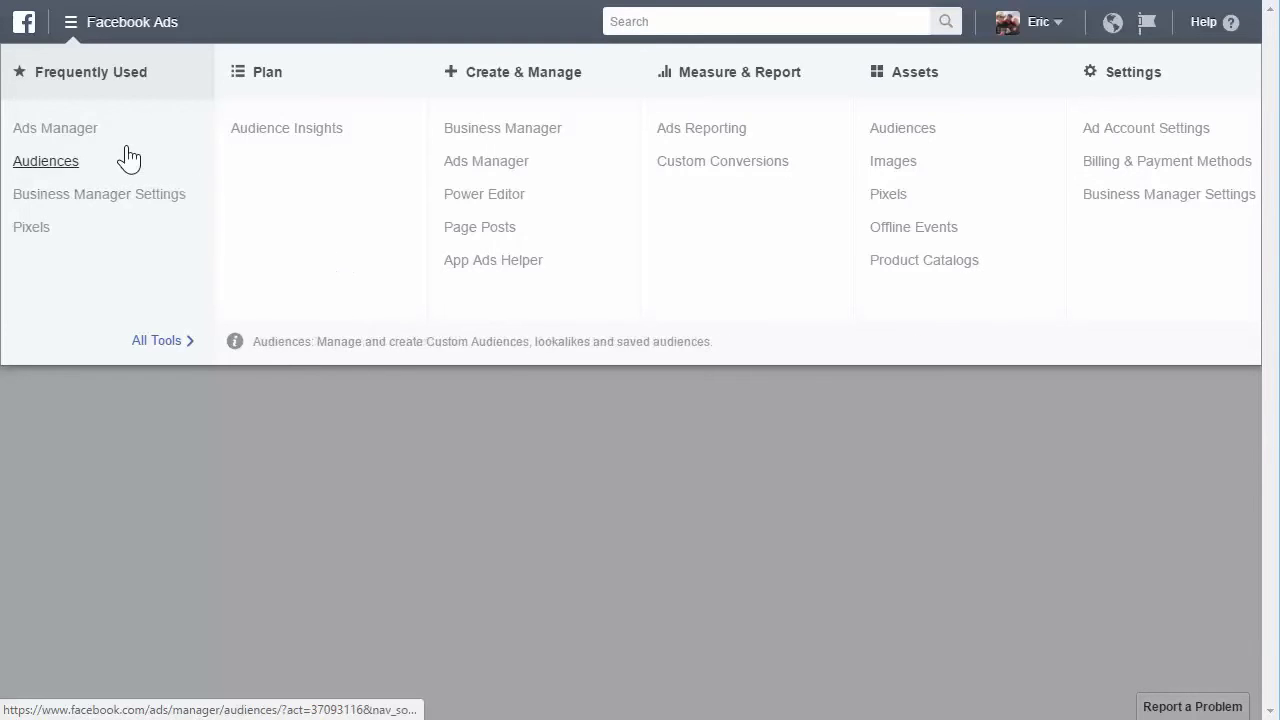
{"action": "left_click", "coordinate": [74, 132]}
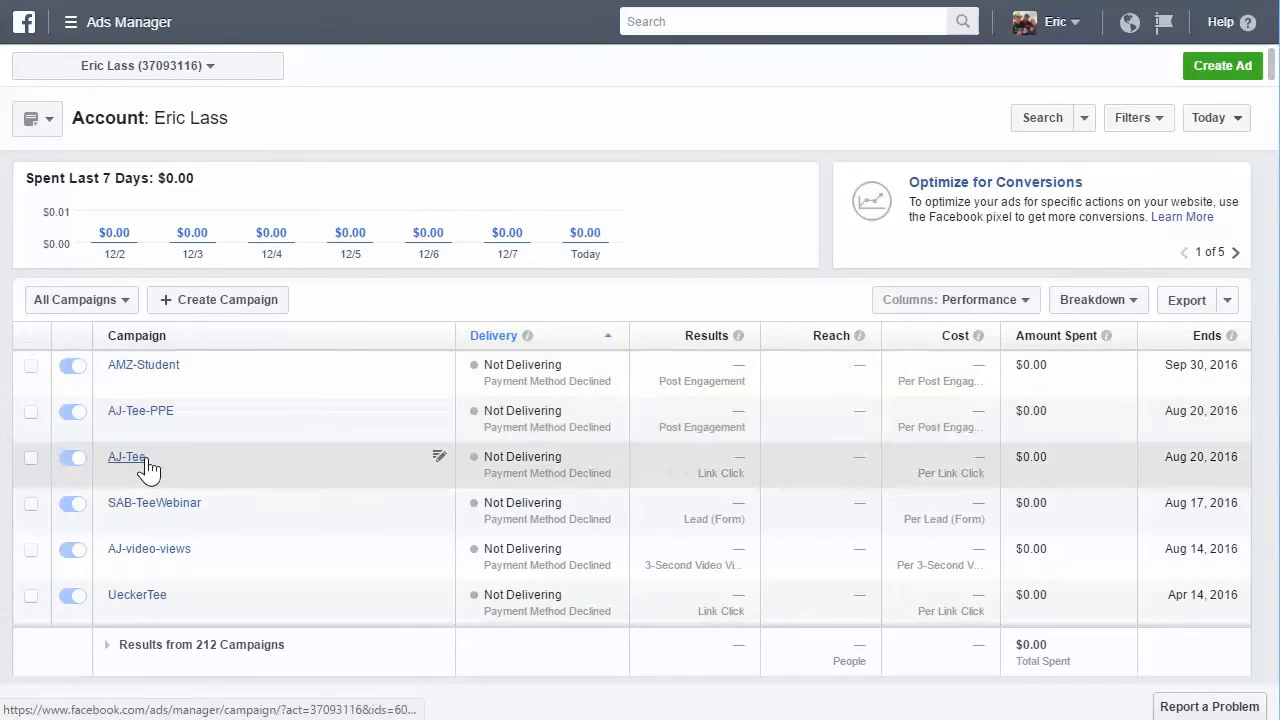
- Open the DFE-BookPromo-Right Side campaign and set its reporting date range to Lifetime
{"action": "scroll", "coordinate": [270, 470], "scroll_direction": "down", "scroll_amount": 10}
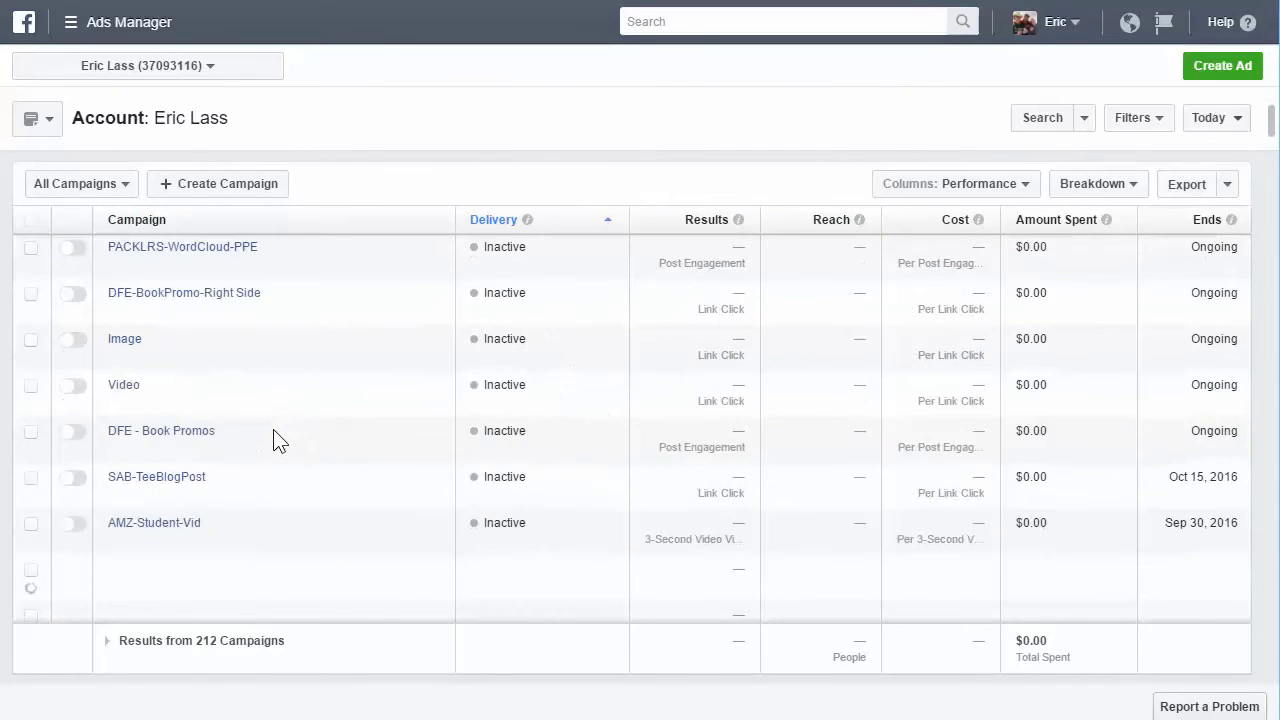
{"action": "left_click", "coordinate": [212, 296]}
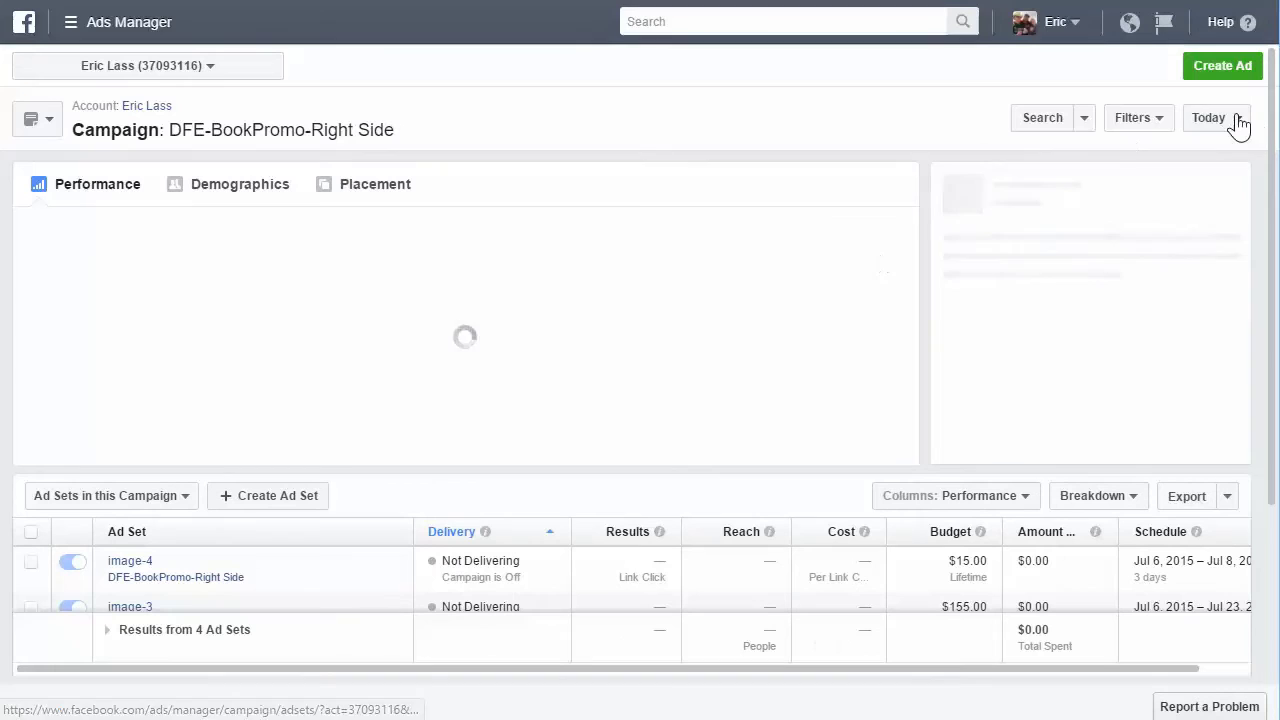
{"action": "left_click", "coordinate": [1238, 120]}
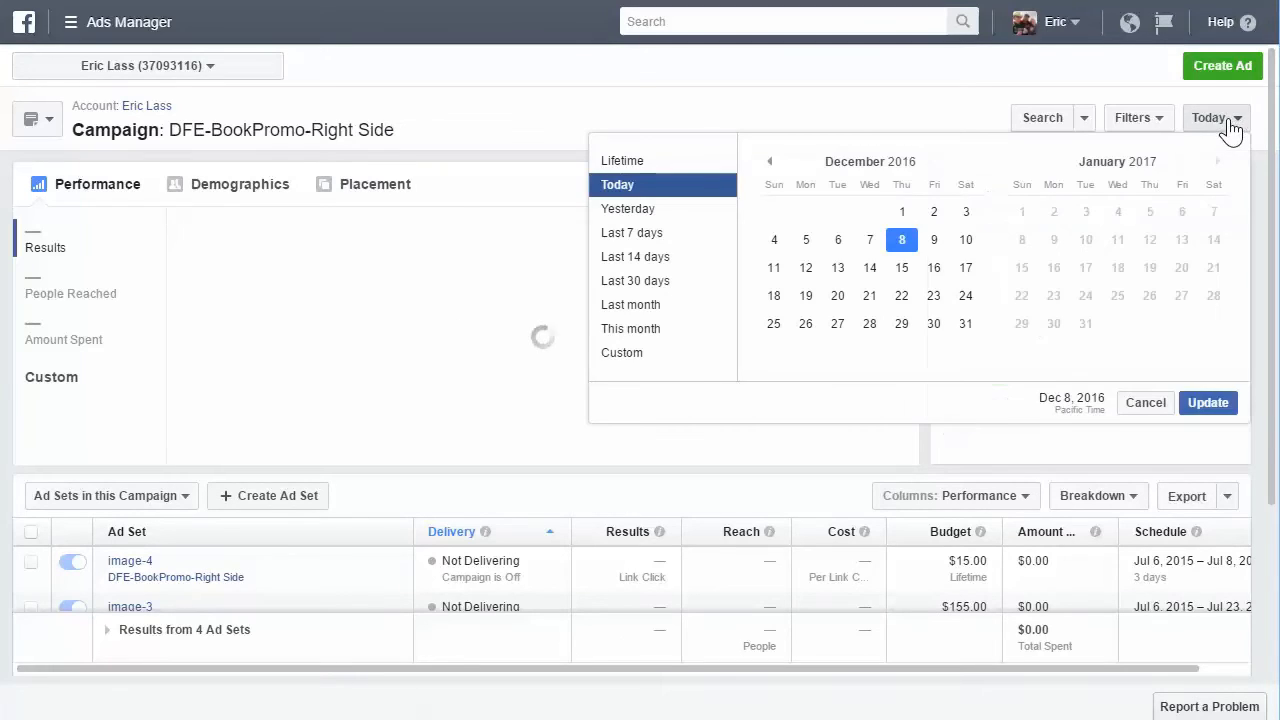
{"action": "left_click", "coordinate": [622, 160]}
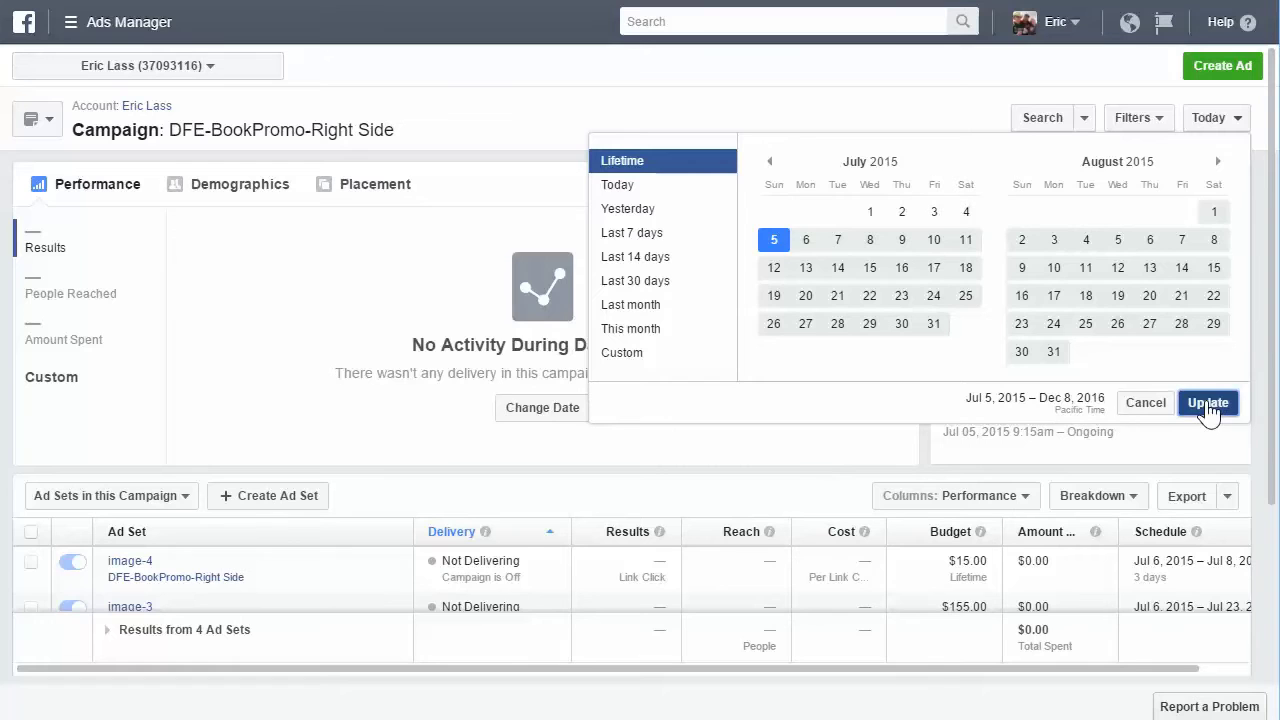
{"action": "left_click", "coordinate": [1210, 402]}
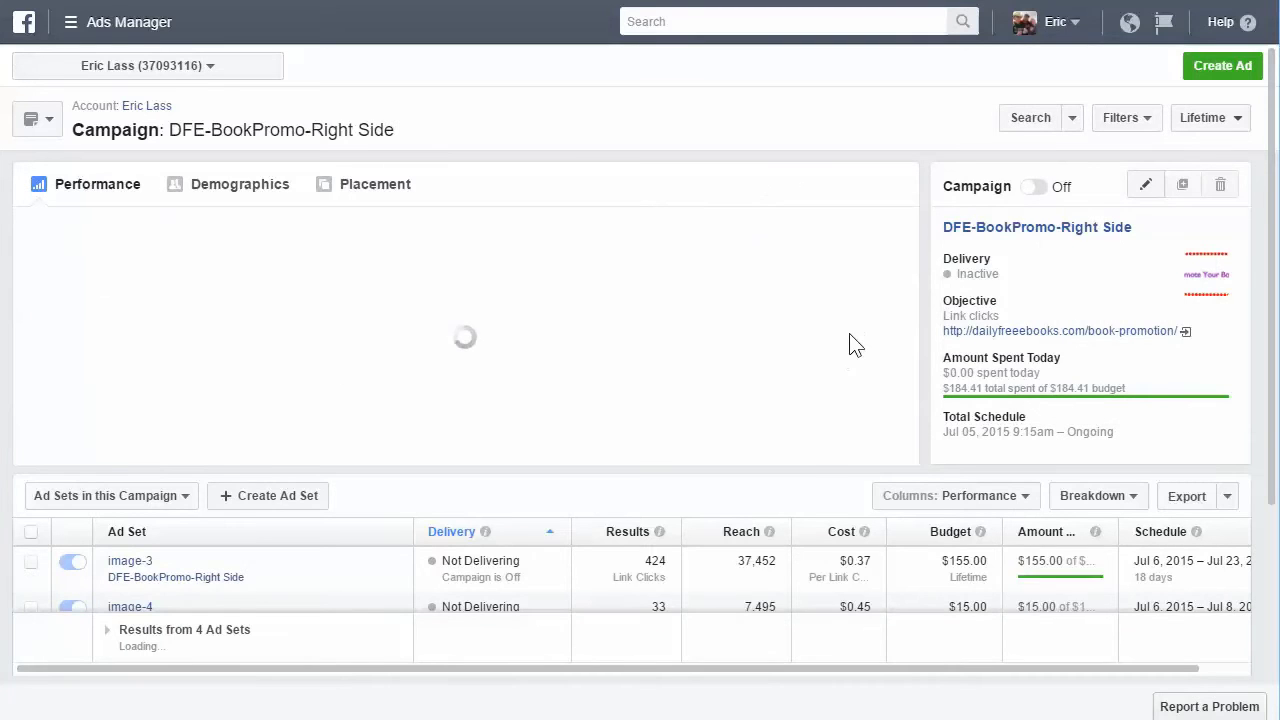
- Switch the campaign's ad set table to the Performance and Clicks columns and review the results
{"action": "scroll", "coordinate": [810, 564], "scroll_direction": "down", "scroll_amount": 2}
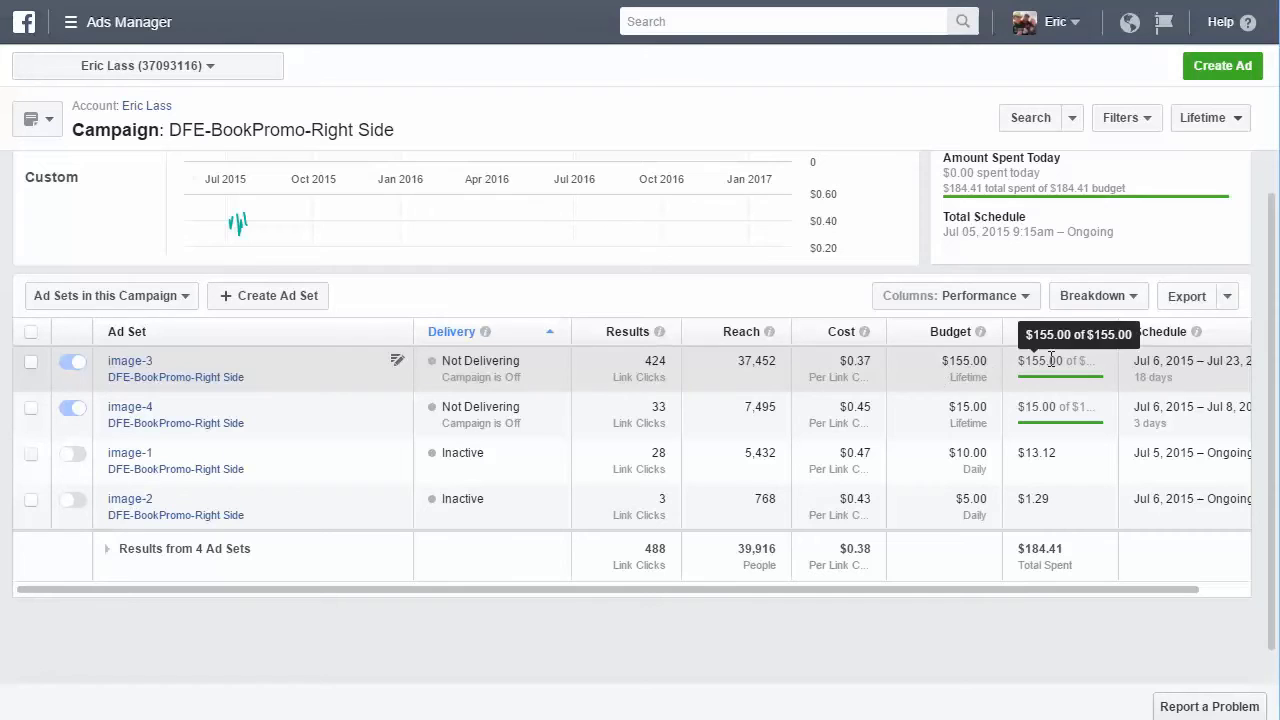
{"action": "left_click", "coordinate": [1025, 300]}
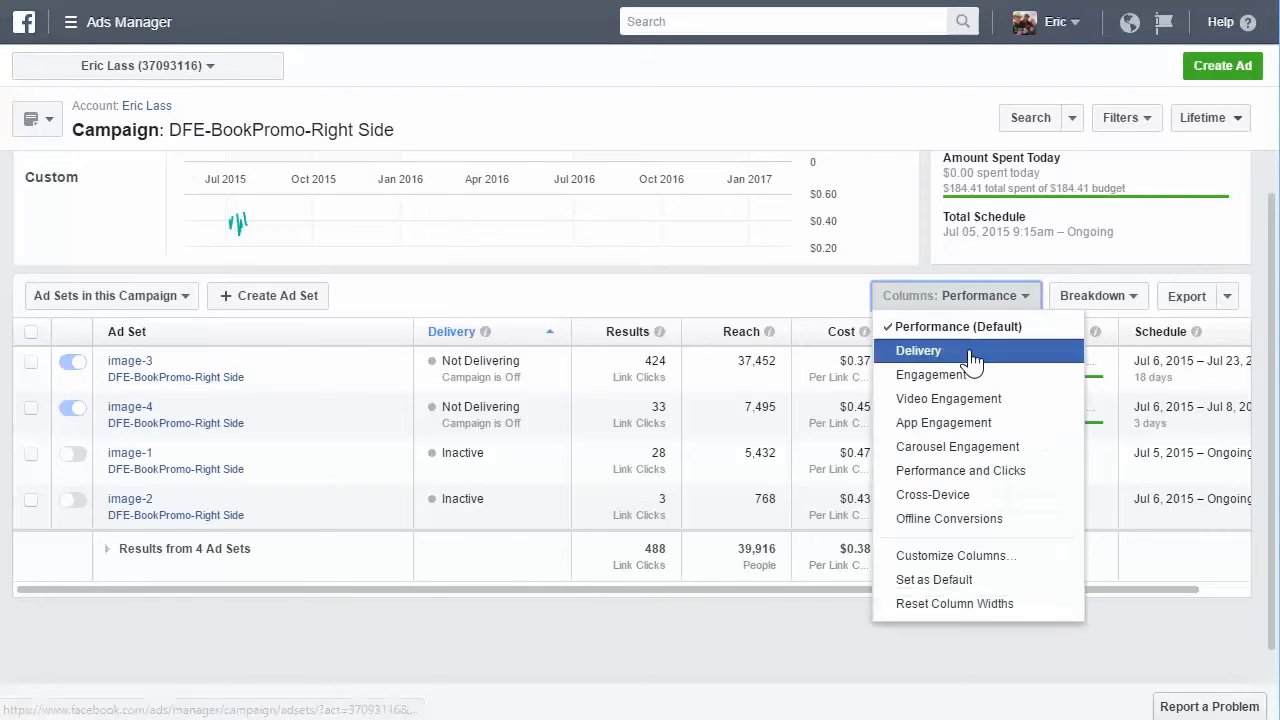
{"action": "left_click", "coordinate": [950, 466]}
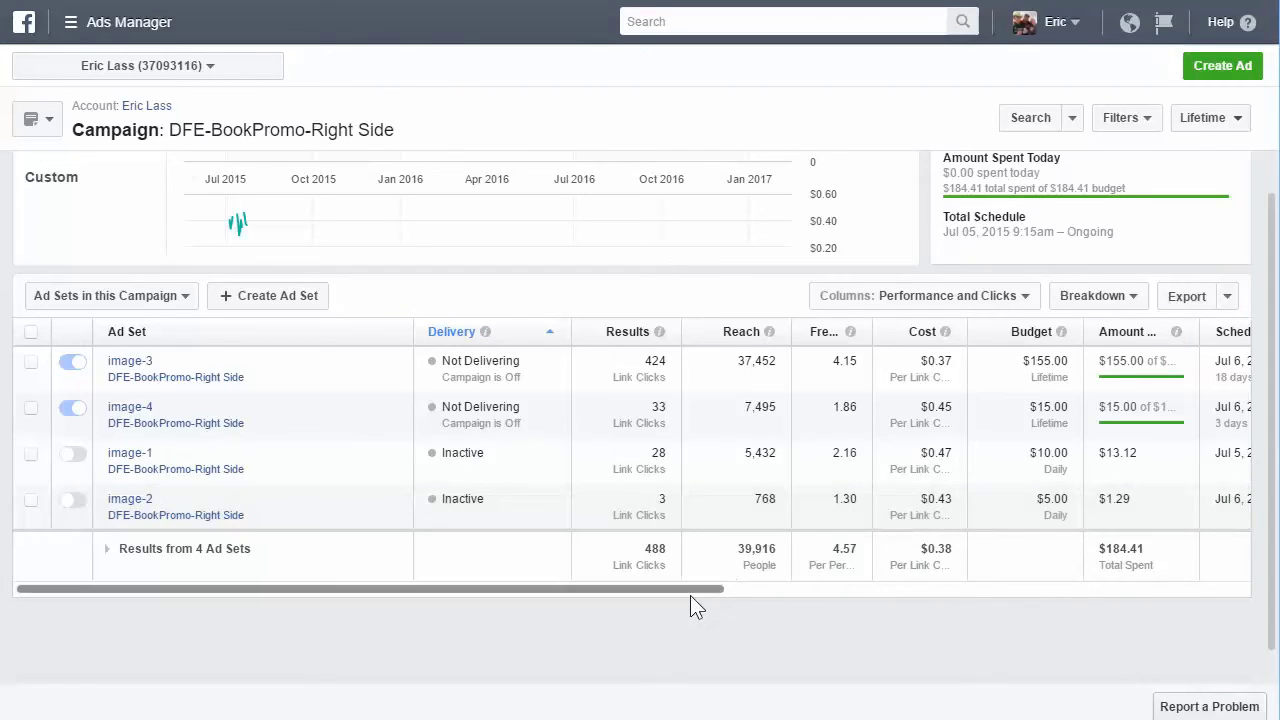
{"action": "left_click_drag", "start_coordinate": [700, 591], "coordinate": [634, 588]}
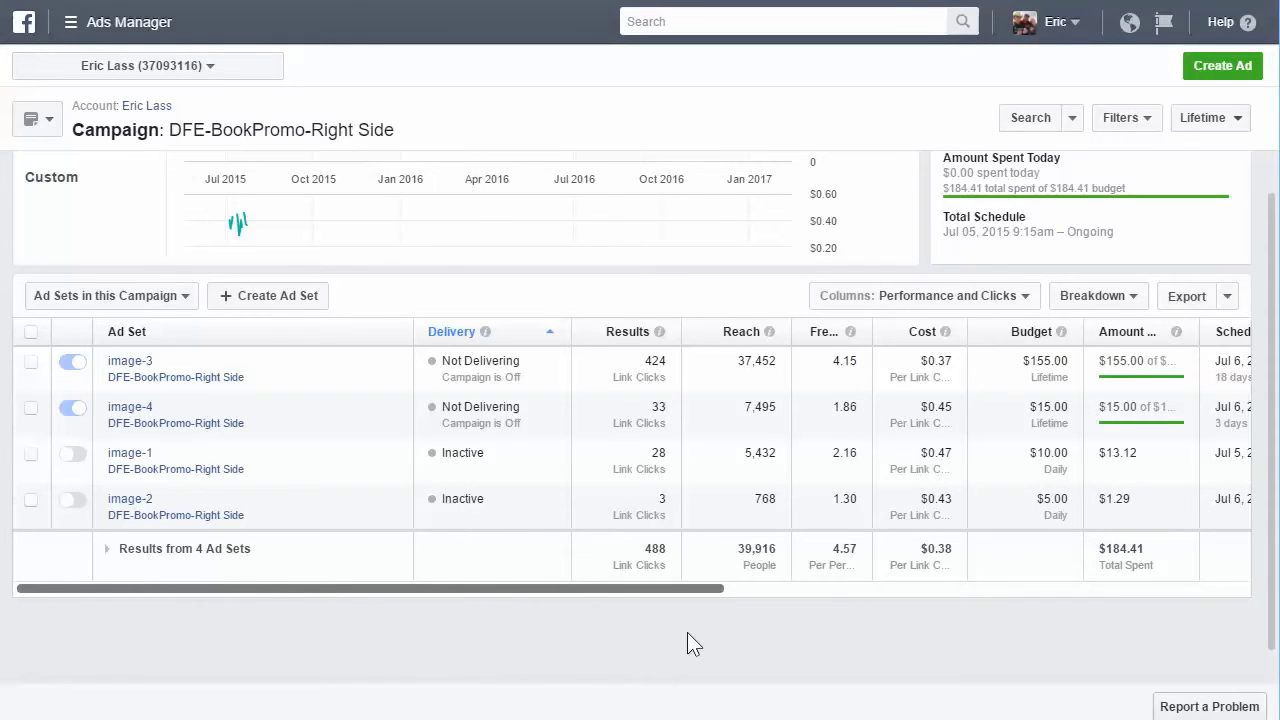
{"action": "scroll", "coordinate": [725, 672], "scroll_direction": "up", "scroll_amount": 3}
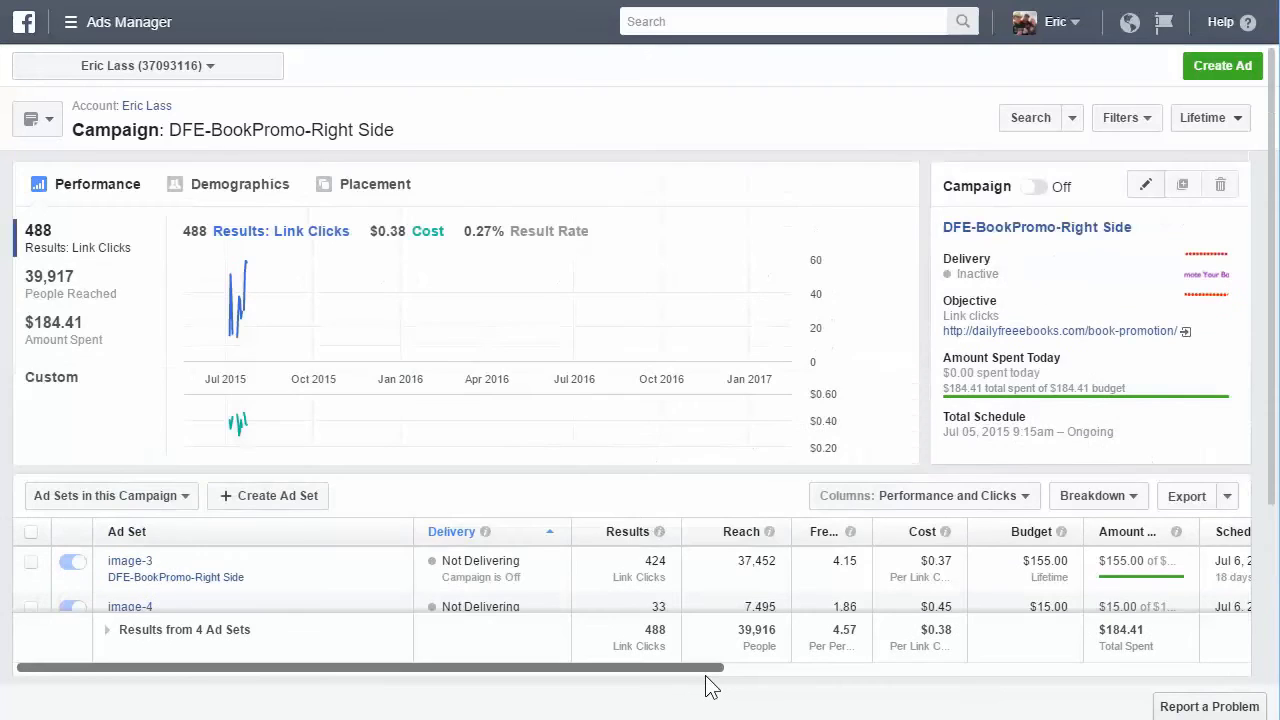
- Open Audience Insights from the full tools list and start a new audience
{"action": "left_click", "coordinate": [77, 28]}
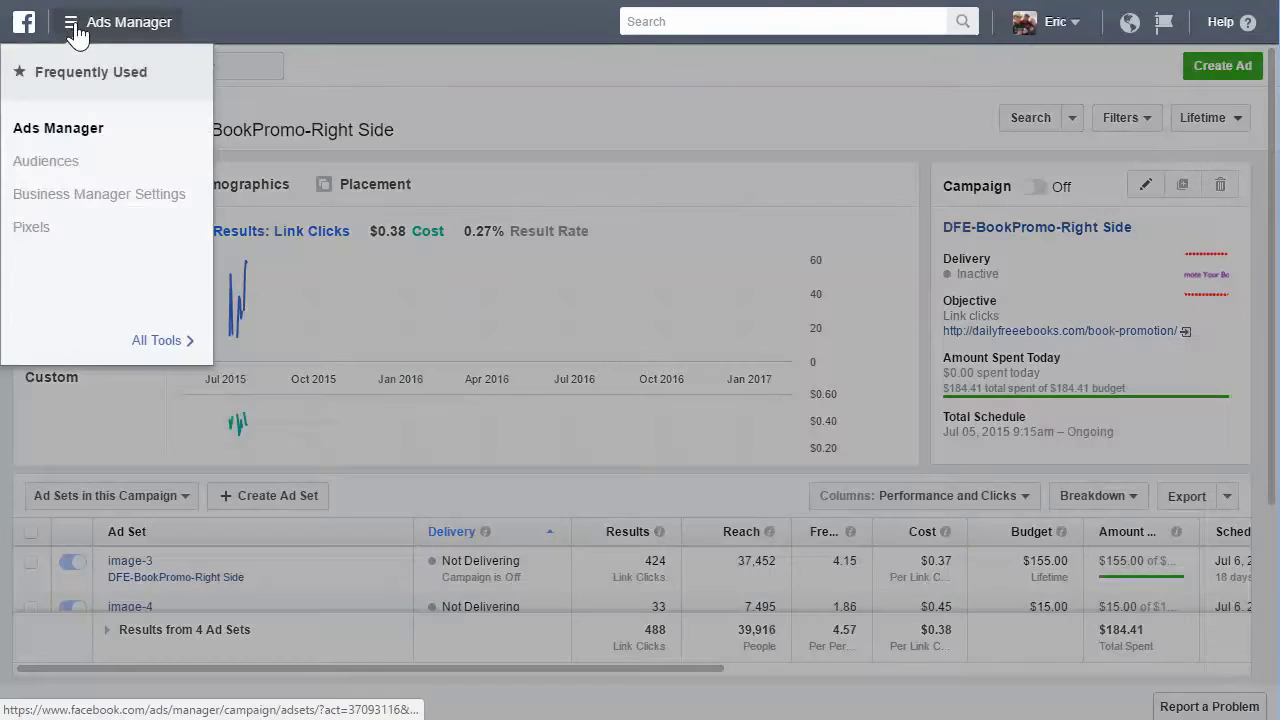
{"action": "left_click", "coordinate": [137, 341]}
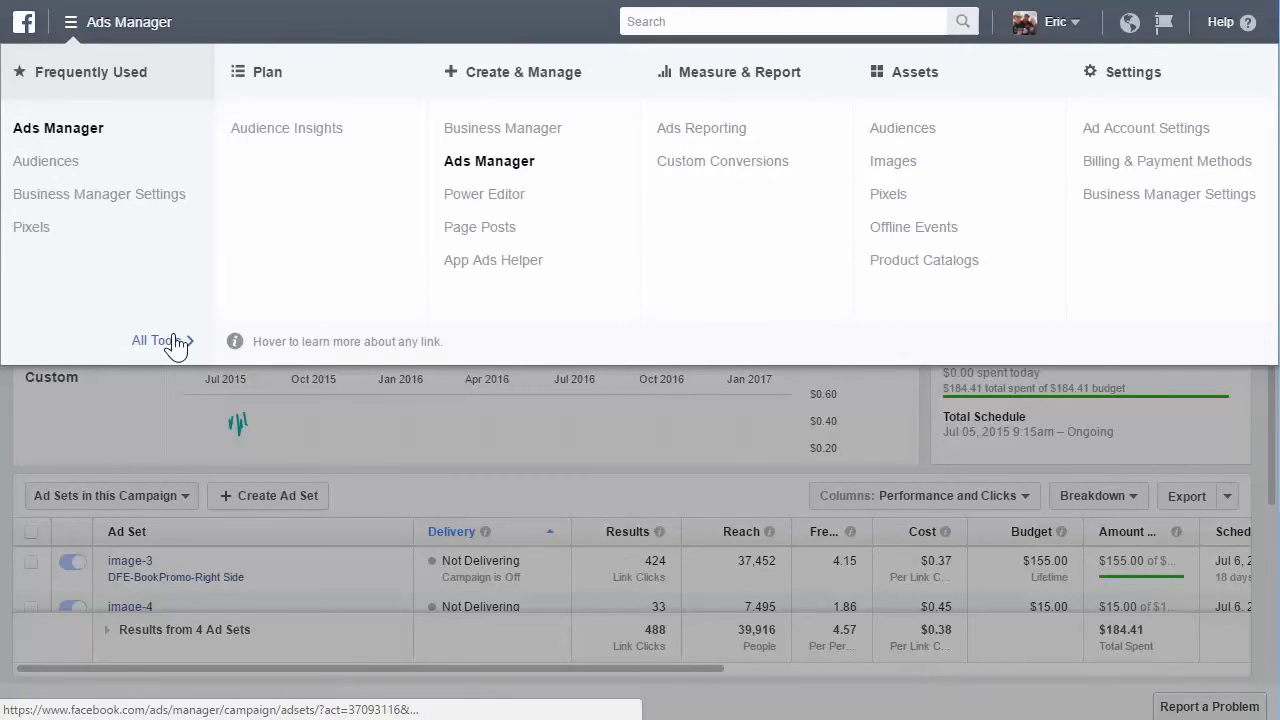
{"action": "left_click", "coordinate": [291, 137]}
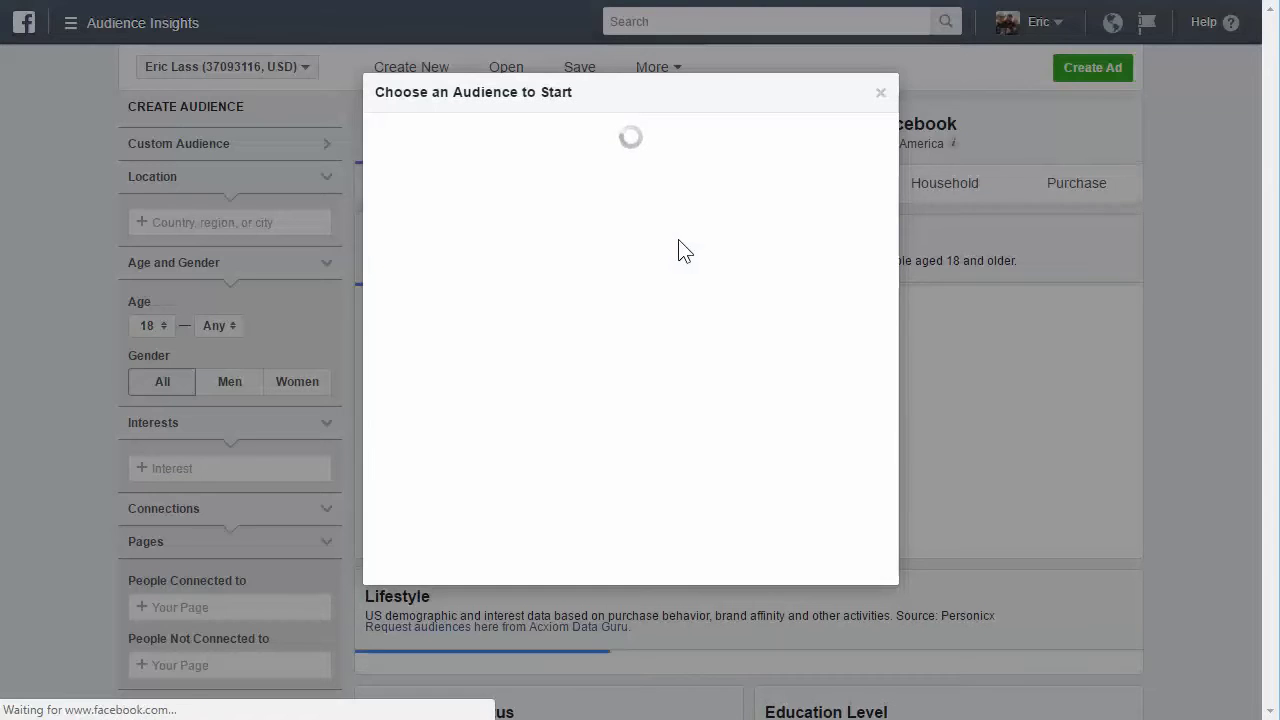
{"action": "left_click", "coordinate": [706, 209]}
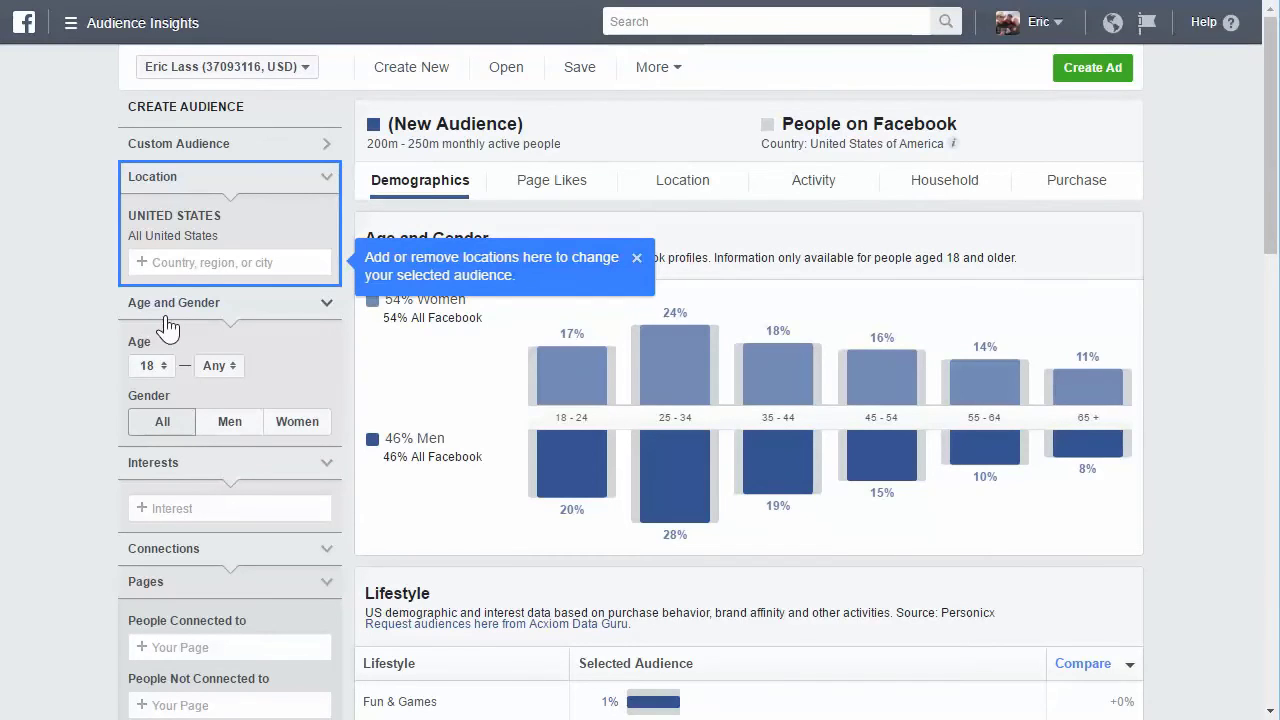
- Search the audience interests for "jewl" and add Jewlry as an interest
{"action": "scroll", "coordinate": [168, 327], "scroll_direction": "down", "scroll_amount": 2}
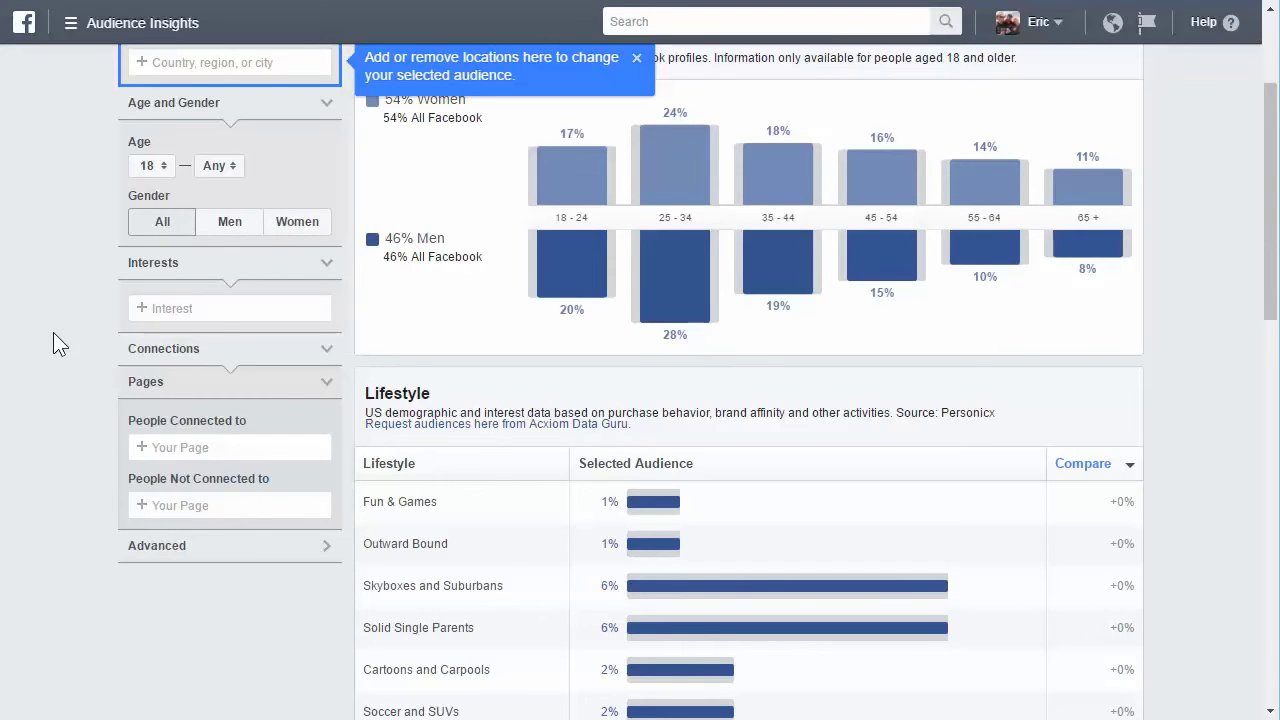
{"action": "left_click", "coordinate": [190, 310]}
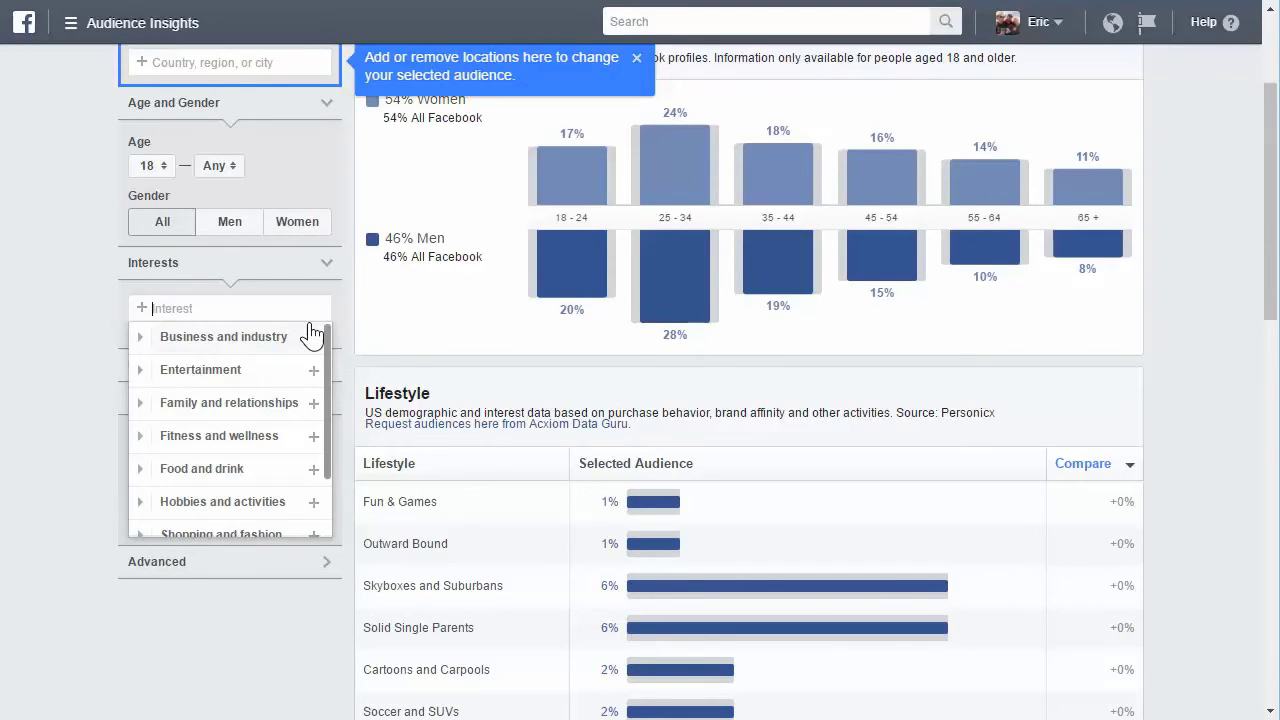
{"action": "type", "text": "jewl"}
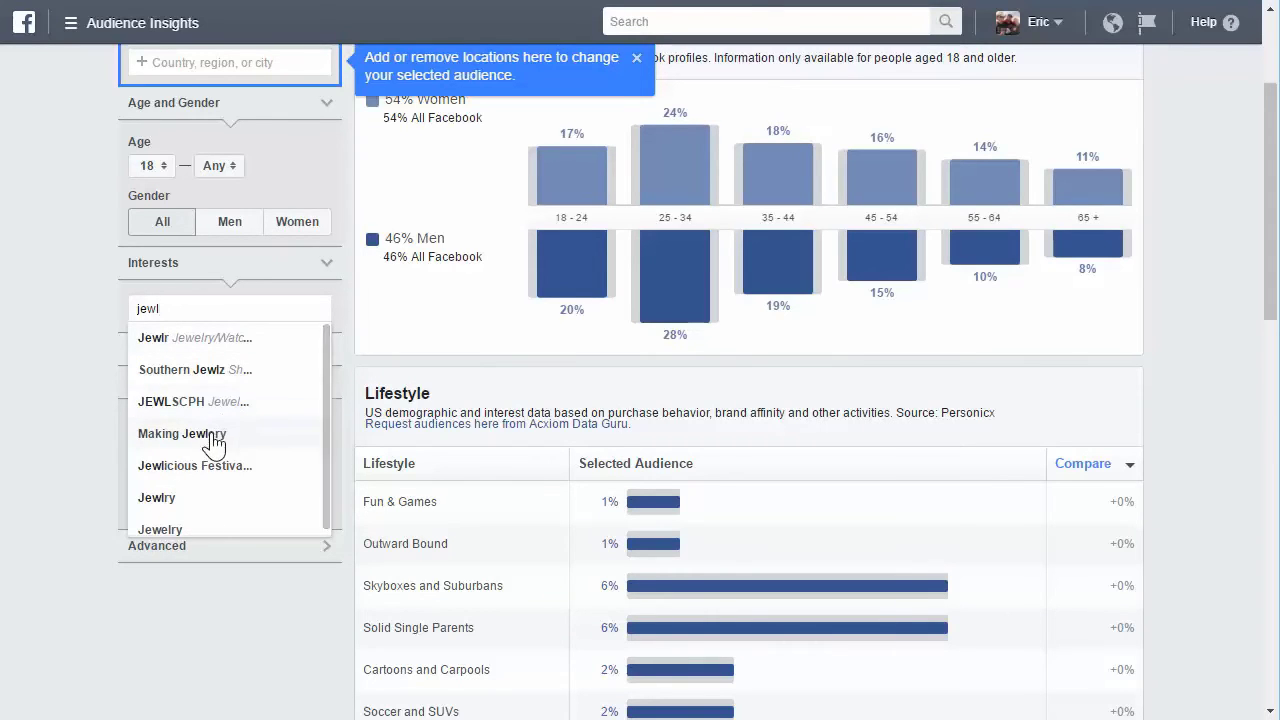
{"action": "scroll", "coordinate": [200, 462], "scroll_direction": "down", "scroll_amount": 1}
{"action": "left_click", "coordinate": [180, 488]}
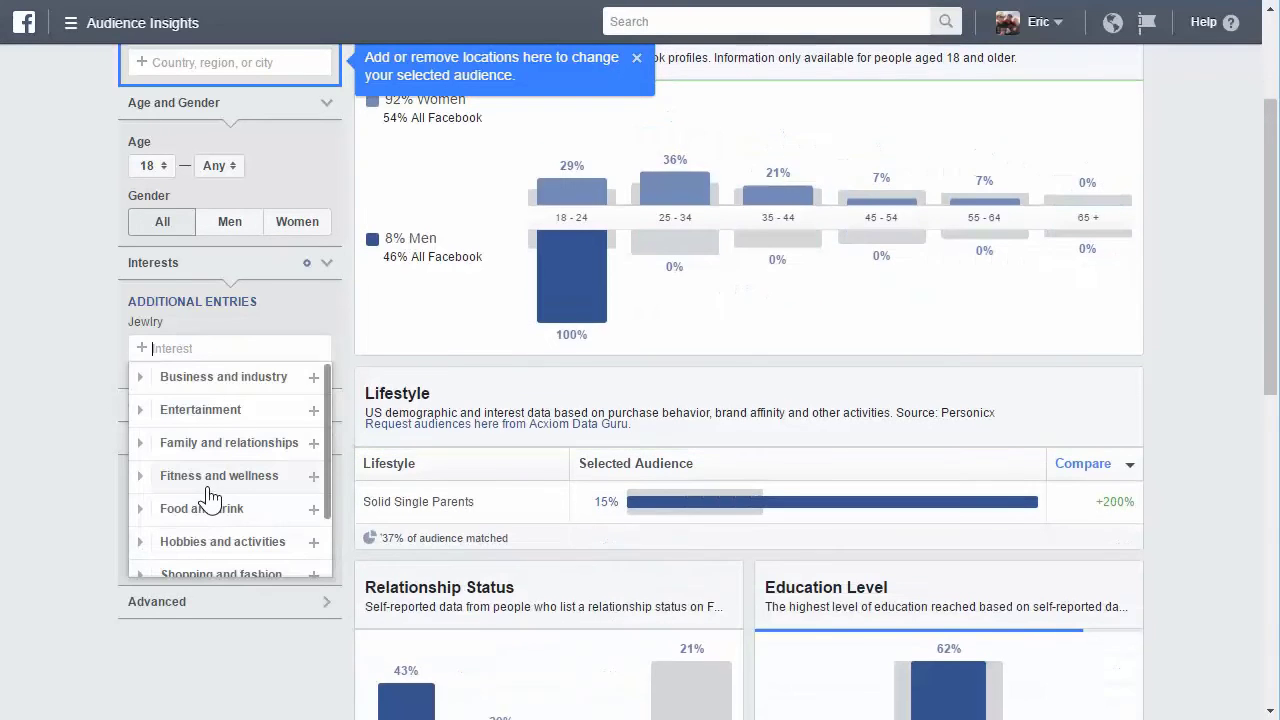
- Add the Jewelry interest from Shopping and Fashion > Fashion Accessories and remove the misspelled Jewlry entry
{"action": "type", "text": "jere"}
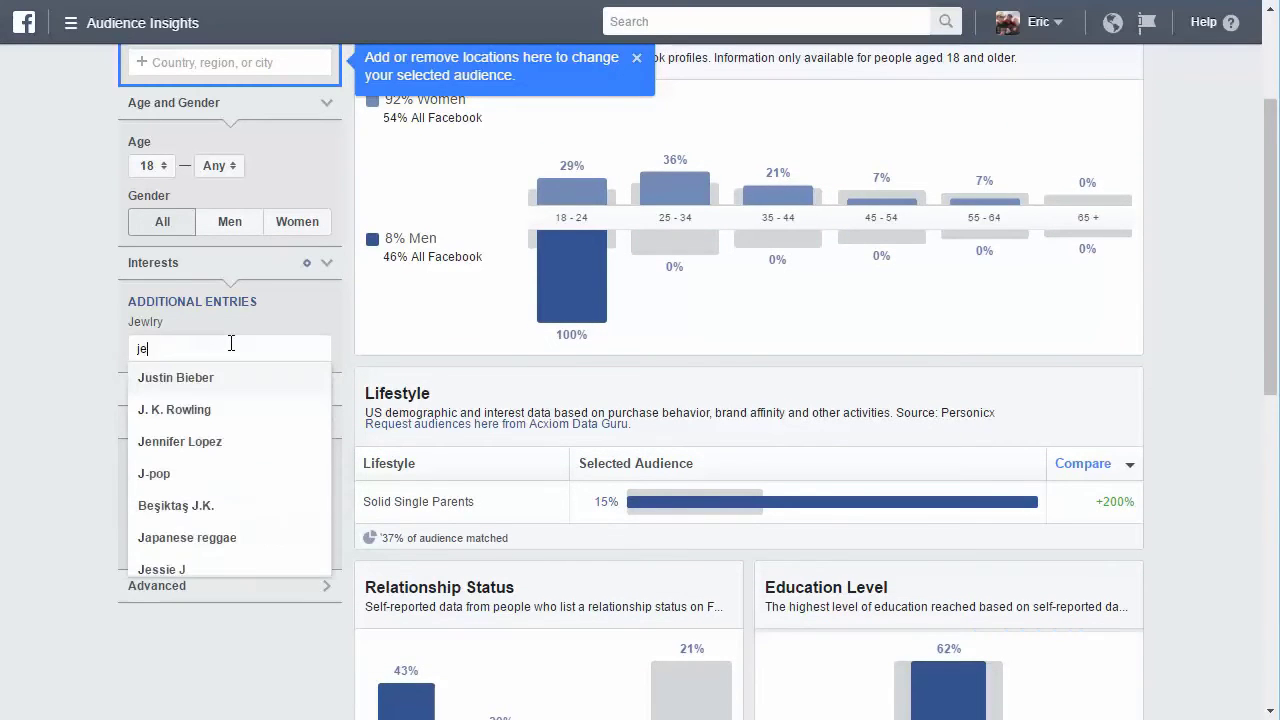
{"action": "key", "text": "BackSpace"}
{"action": "key", "text": "BackSpace"}
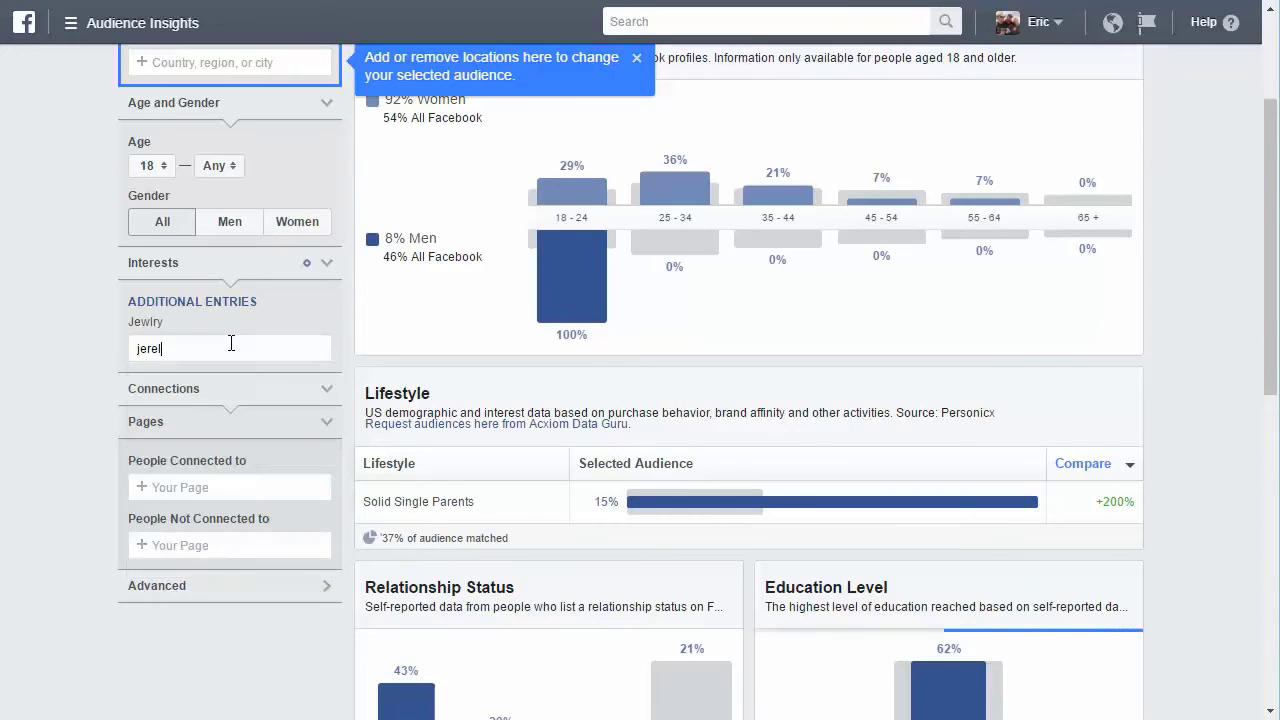
{"action": "type", "text": "w"}
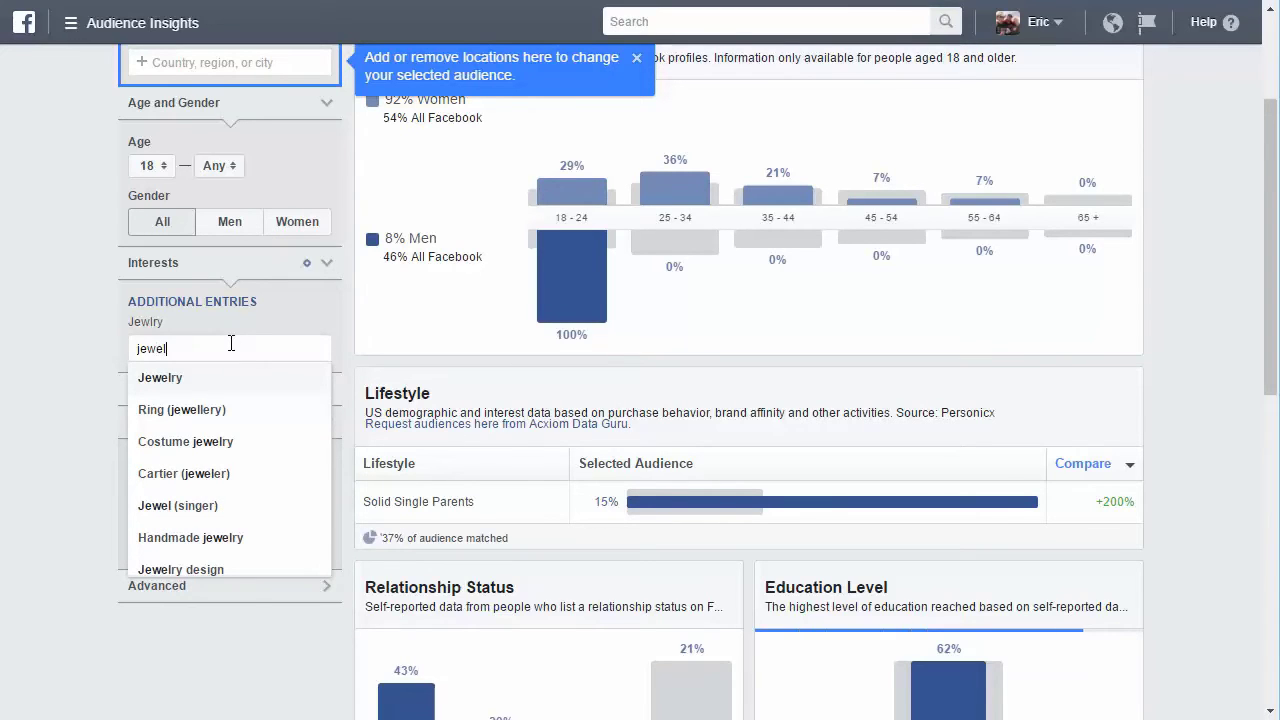
{"action": "left_click", "coordinate": [190, 383]}
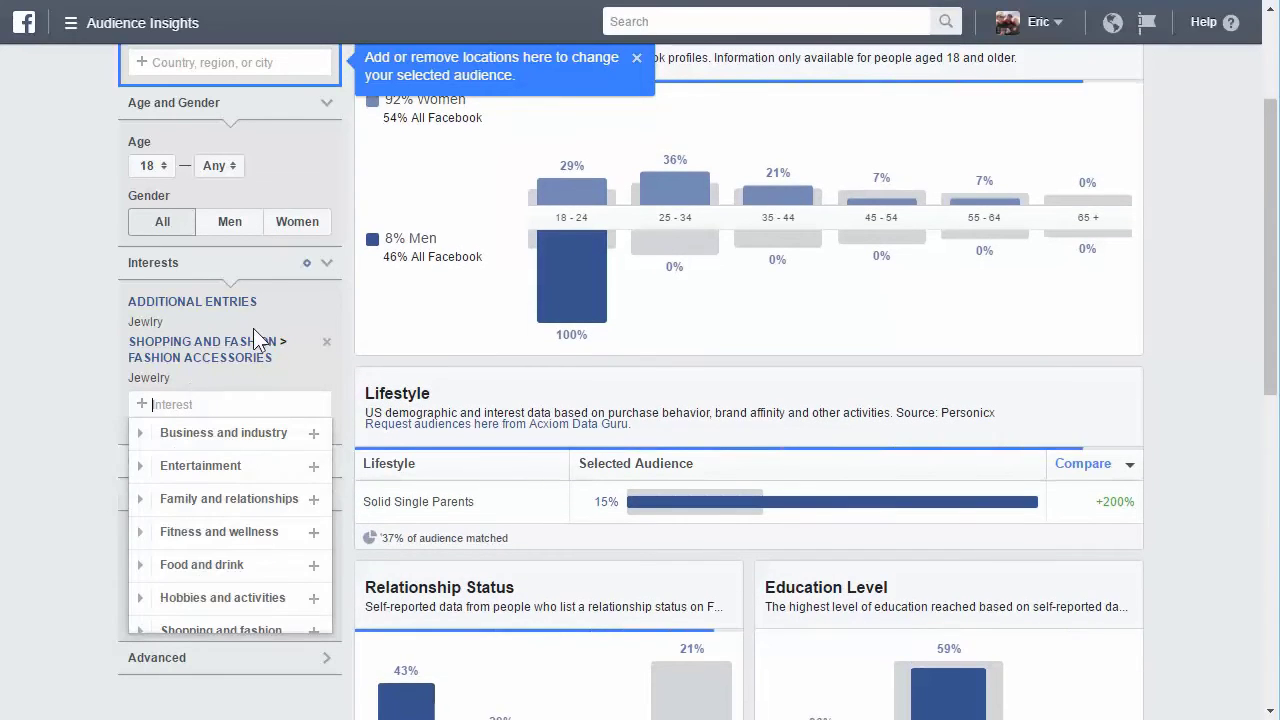
{"action": "left_click", "coordinate": [329, 323]}
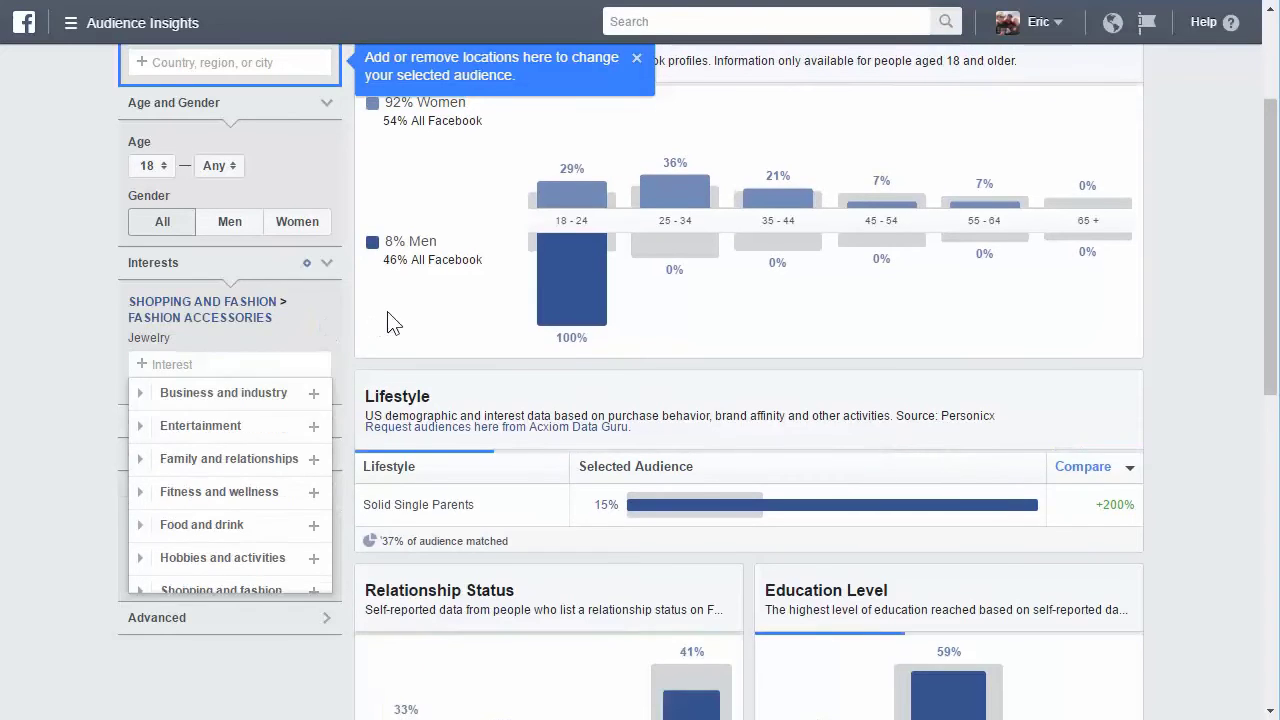
- Dismiss the location tip covering the Age and Gender chart, review the demographics and show the audience's Page Likes
{"action": "scroll", "coordinate": [505, 365], "scroll_direction": "up", "scroll_amount": 1}
{"action": "scroll", "coordinate": [505, 365], "scroll_direction": "up", "scroll_amount": 1}
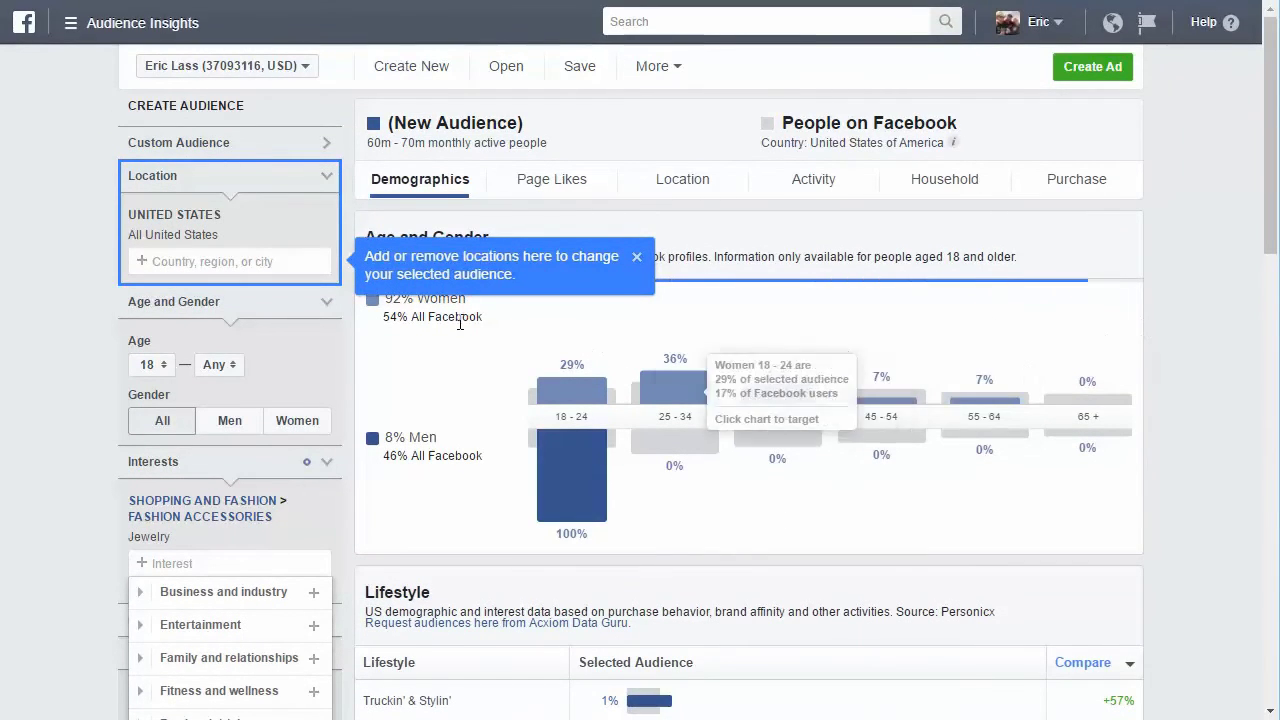
{"action": "left_click", "coordinate": [636, 257]}
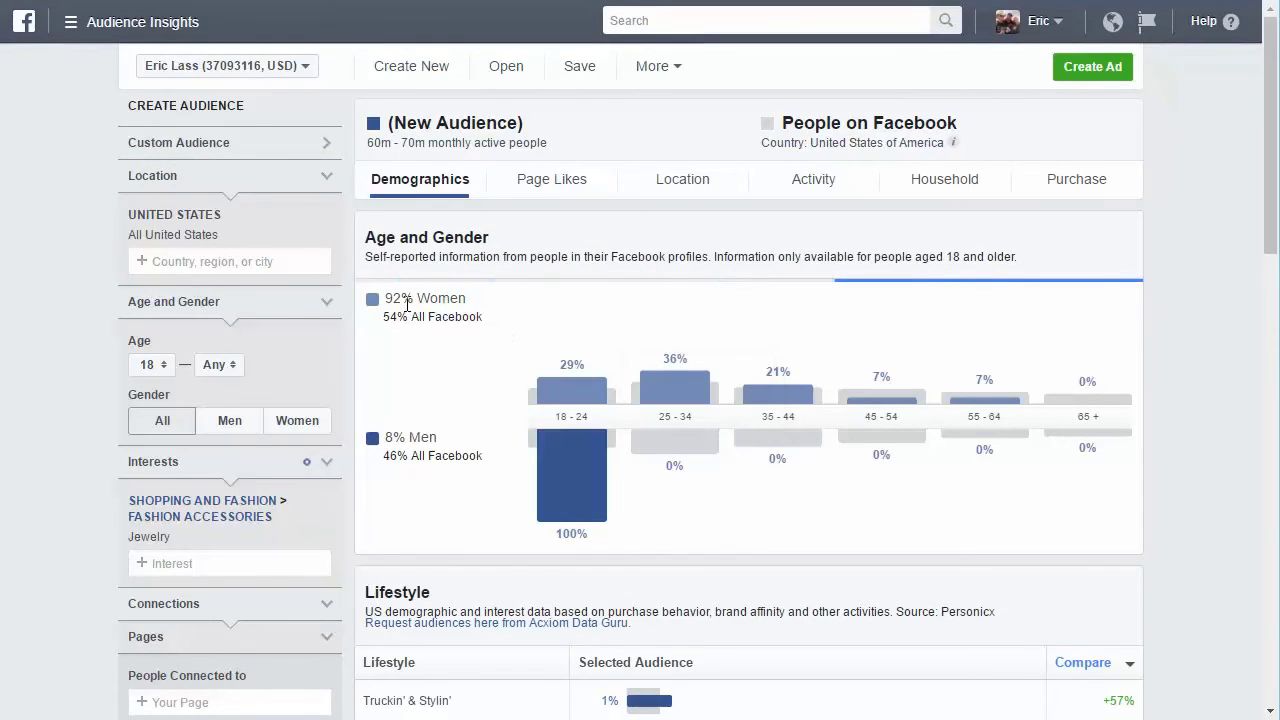
{"action": "left_click", "coordinate": [562, 186]}
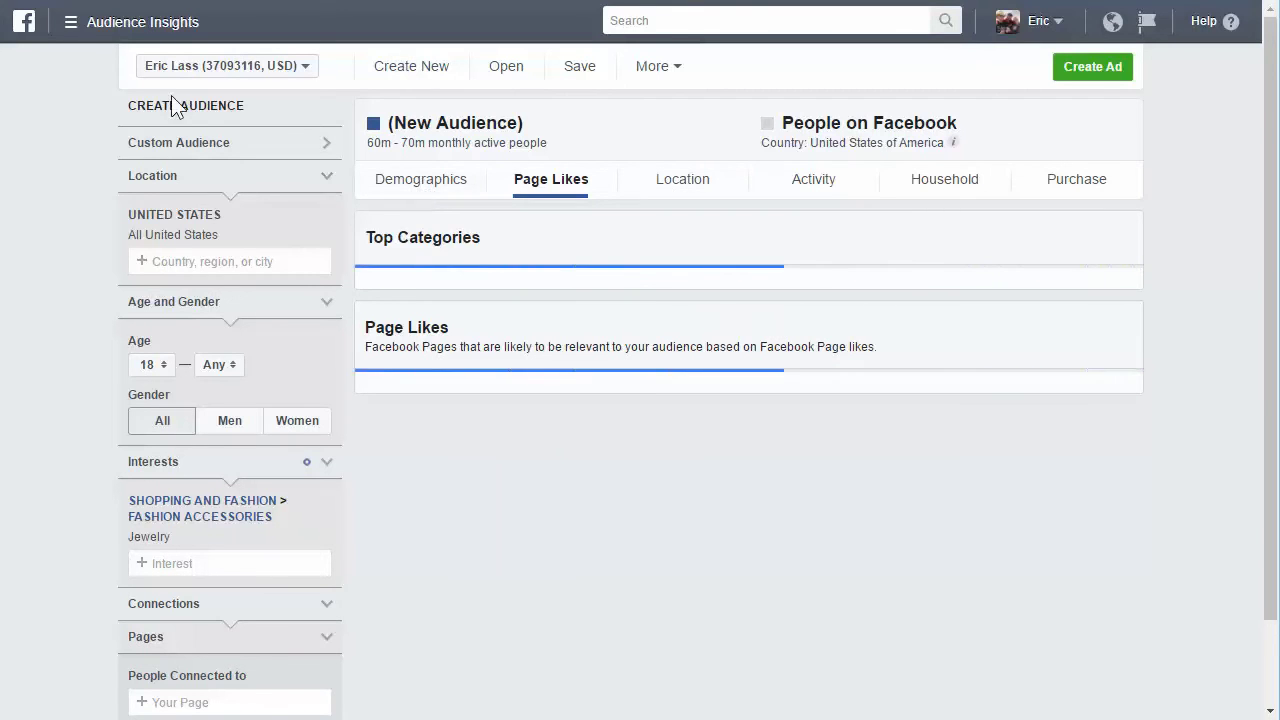
- Expand the full list of advertising tools
{"action": "left_click", "coordinate": [72, 26]}
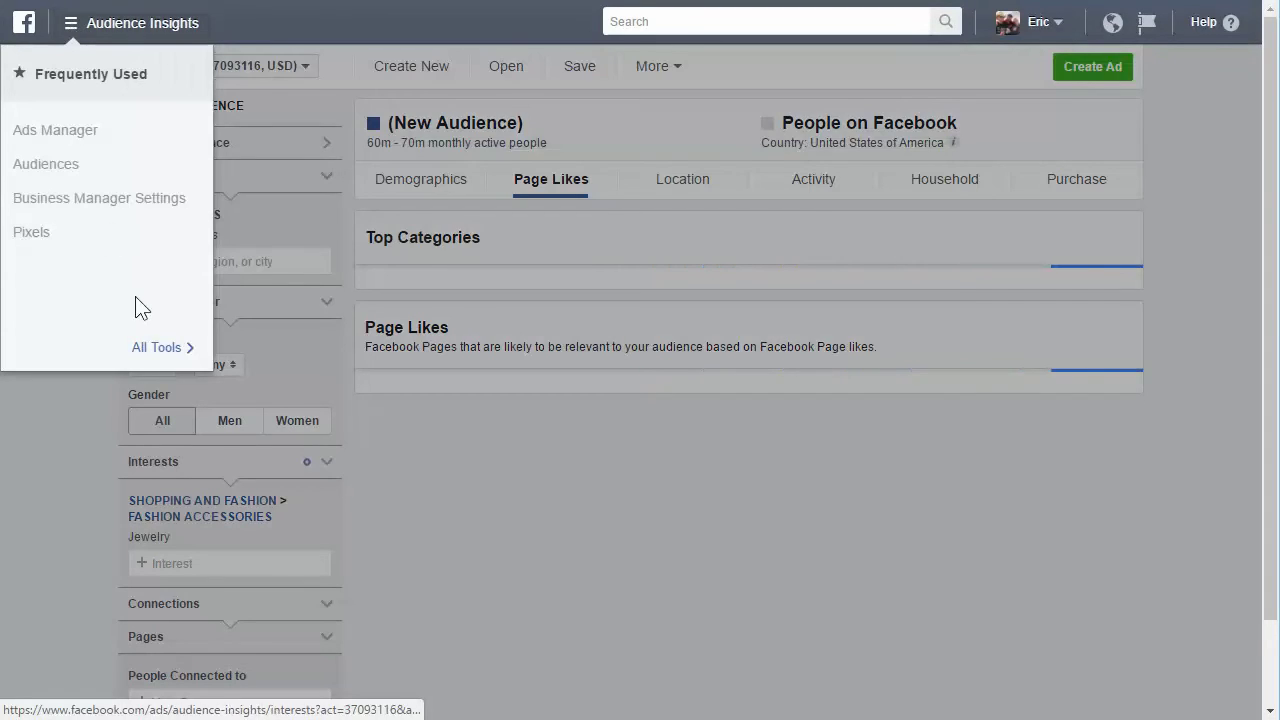
{"action": "mouse_move", "coordinate": [143, 354]}
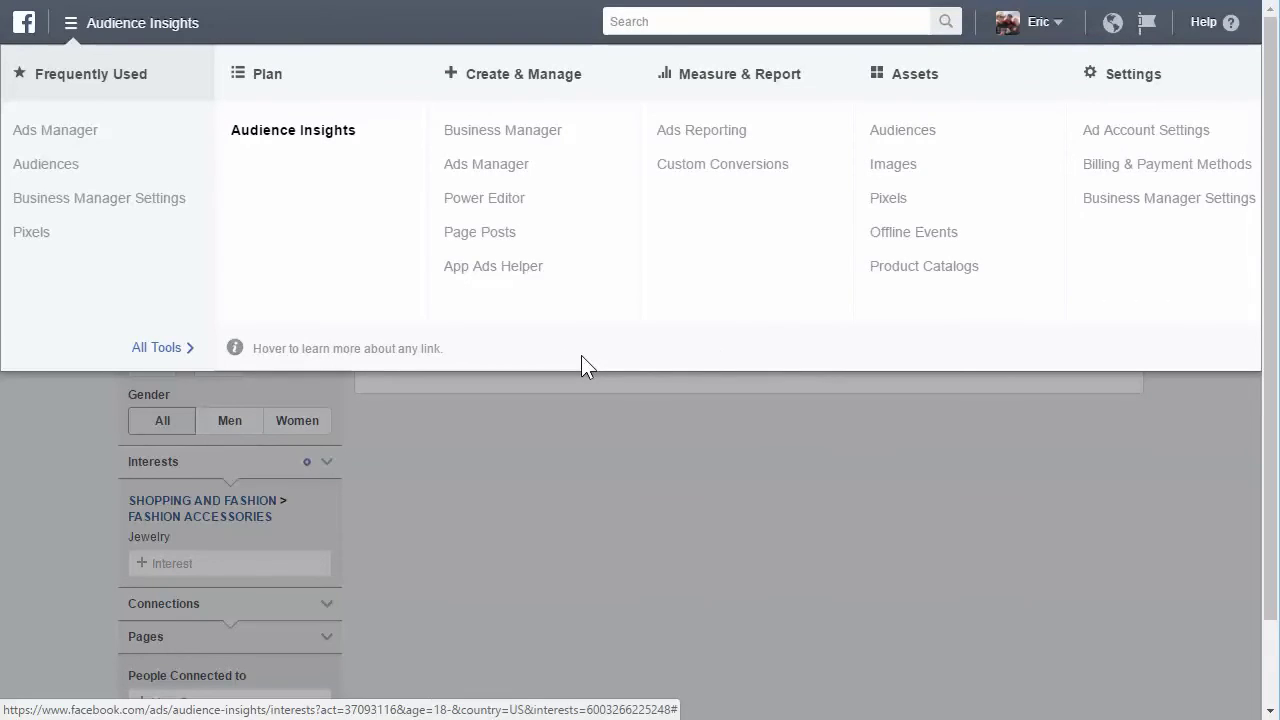